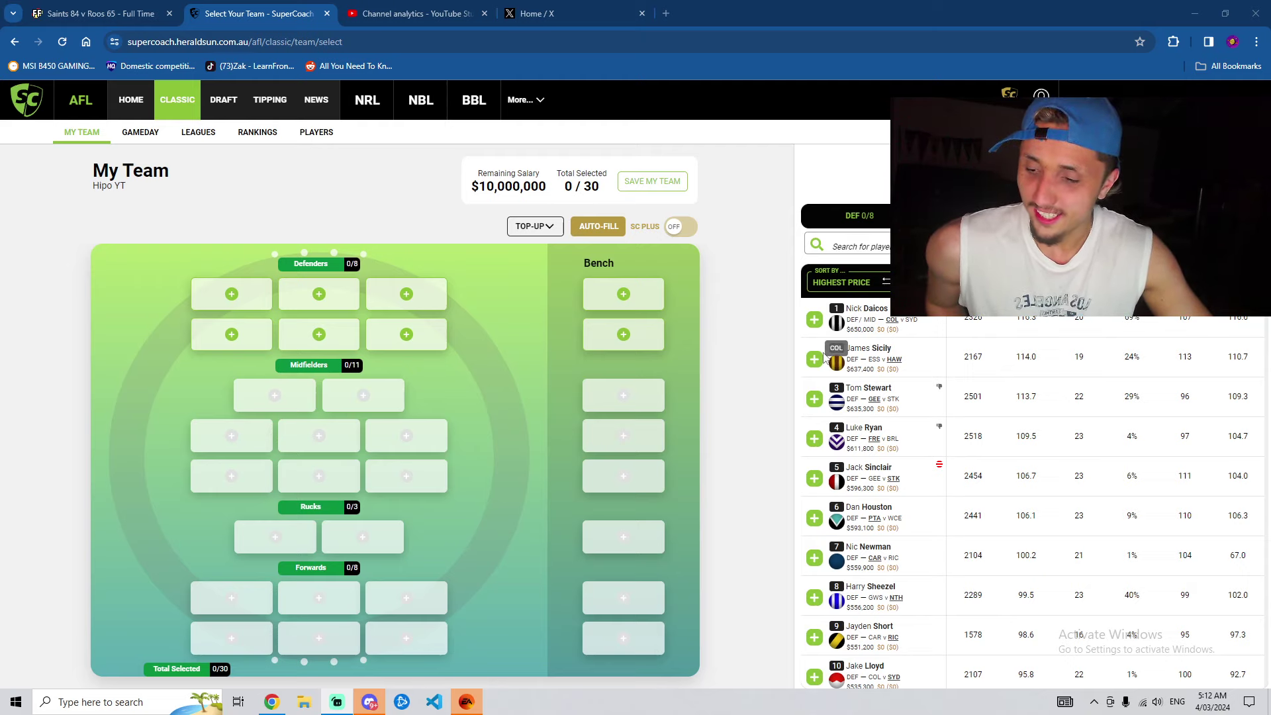
Step: Add Nick Daicos as the first defender, leaving $9,350,000 salary
left_click(815, 320)
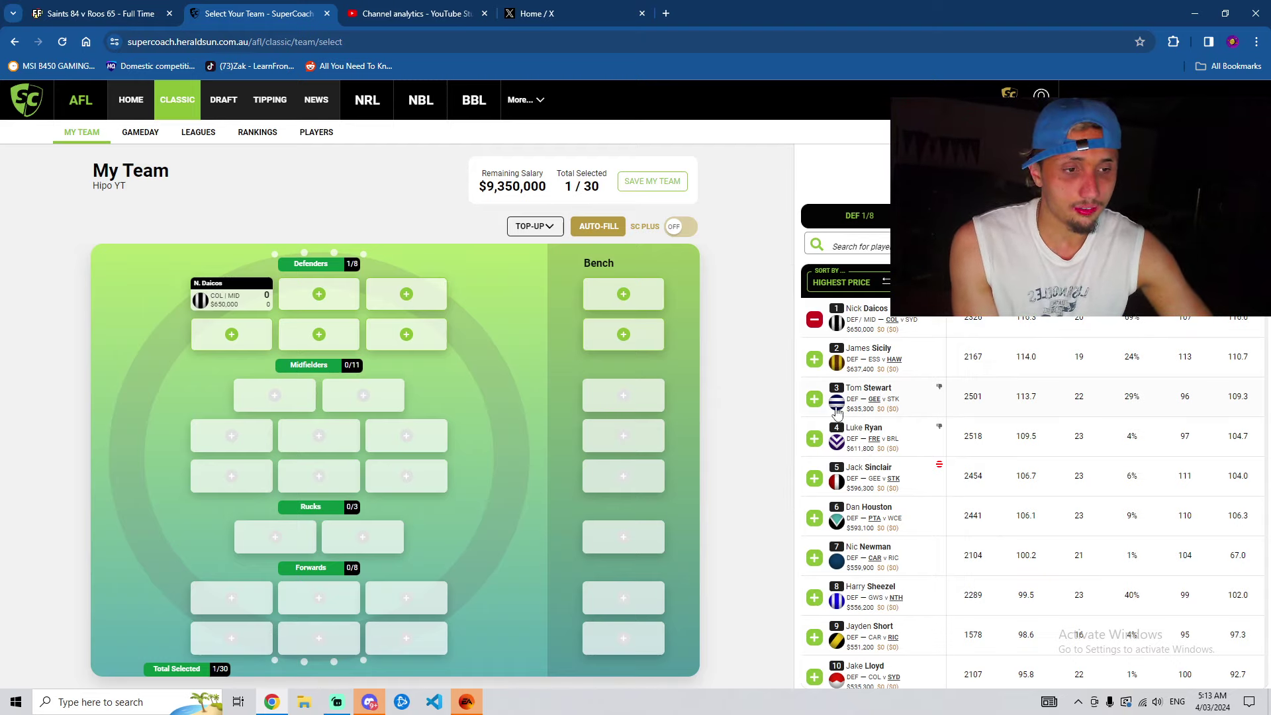
Step: Add Tom Stewart, Harry Sheezel and Hayden Young to defence, leaving $7,633,400
left_click(815, 400)
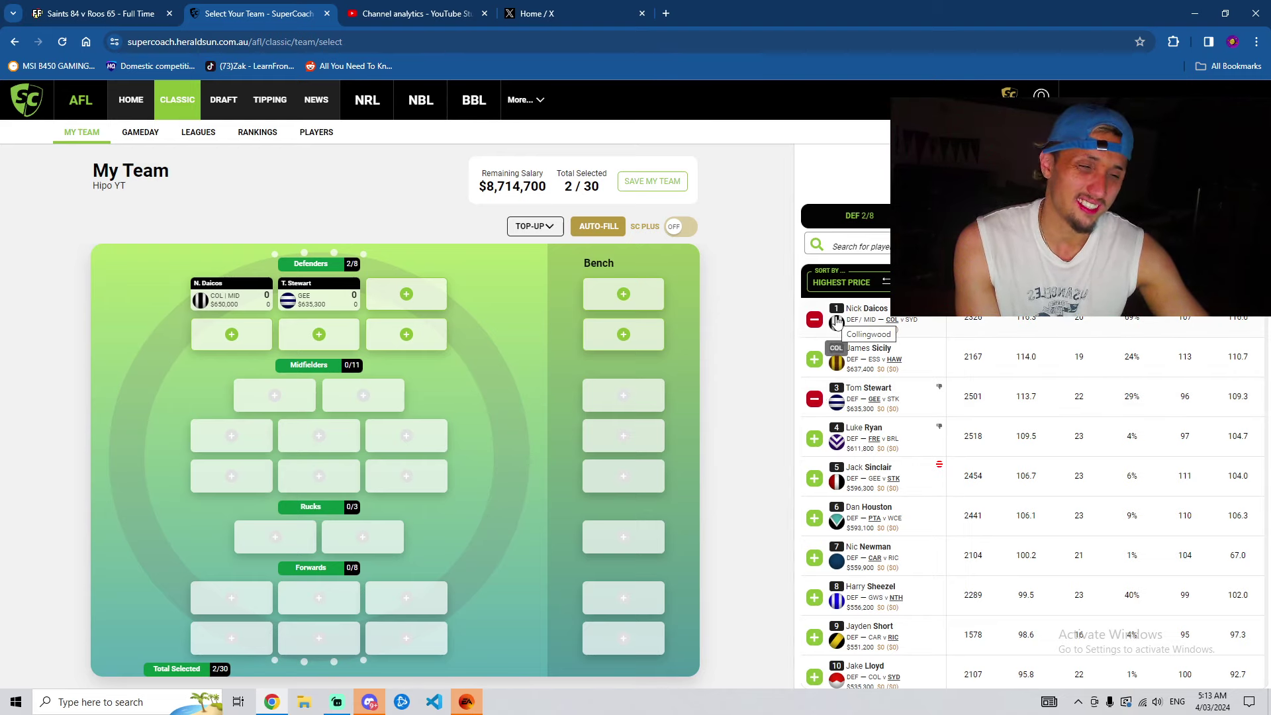
left_click(815, 598)
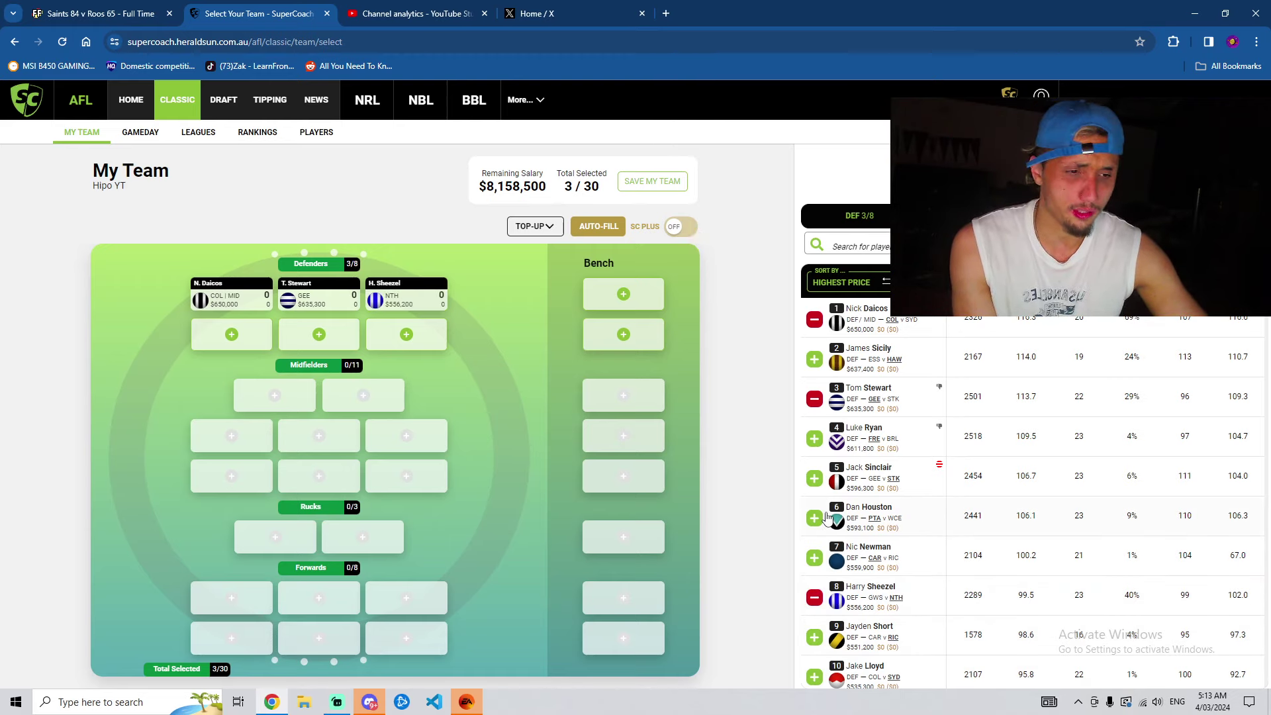
scroll(826, 516, "down", 4)
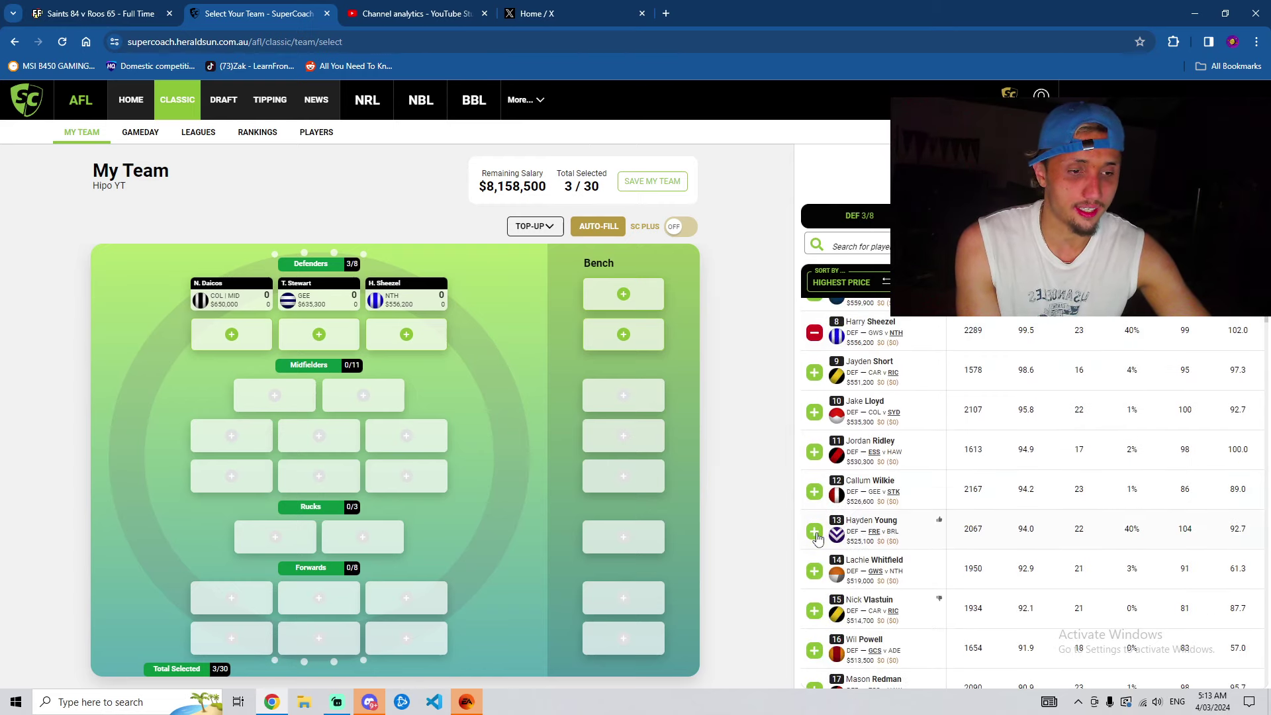
left_click(814, 532)
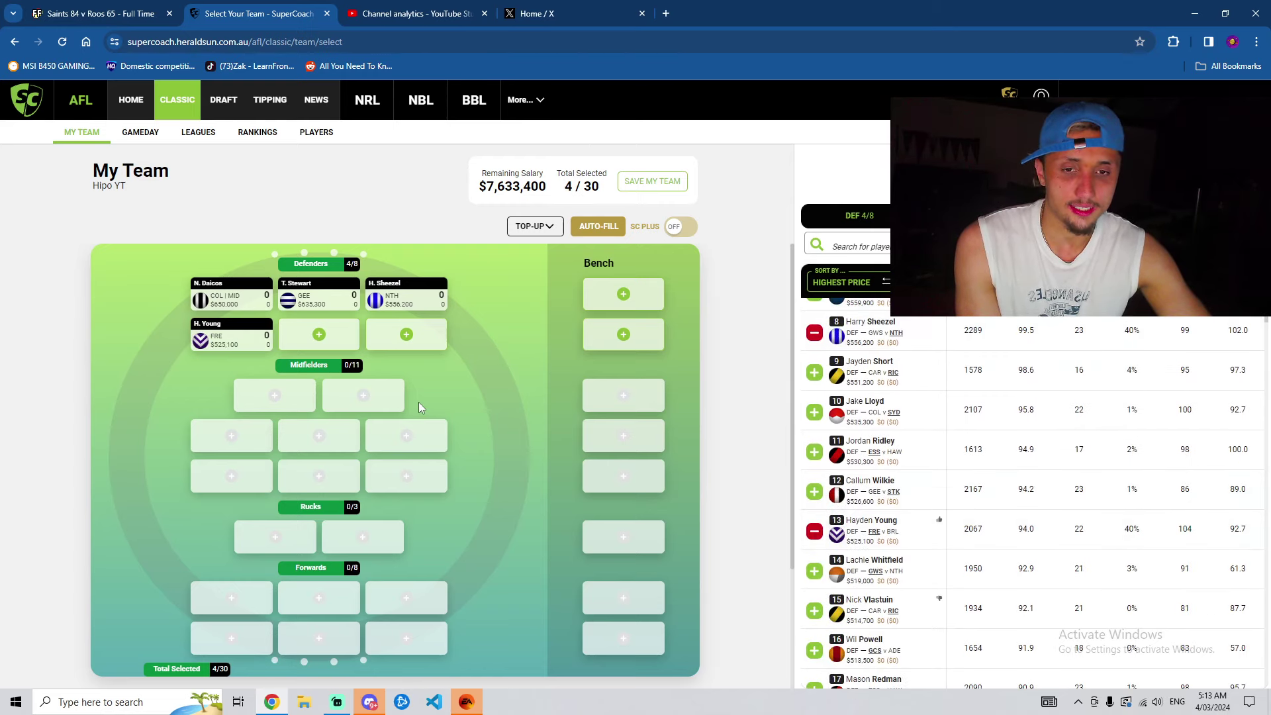
scroll(839, 435, "up", 3)
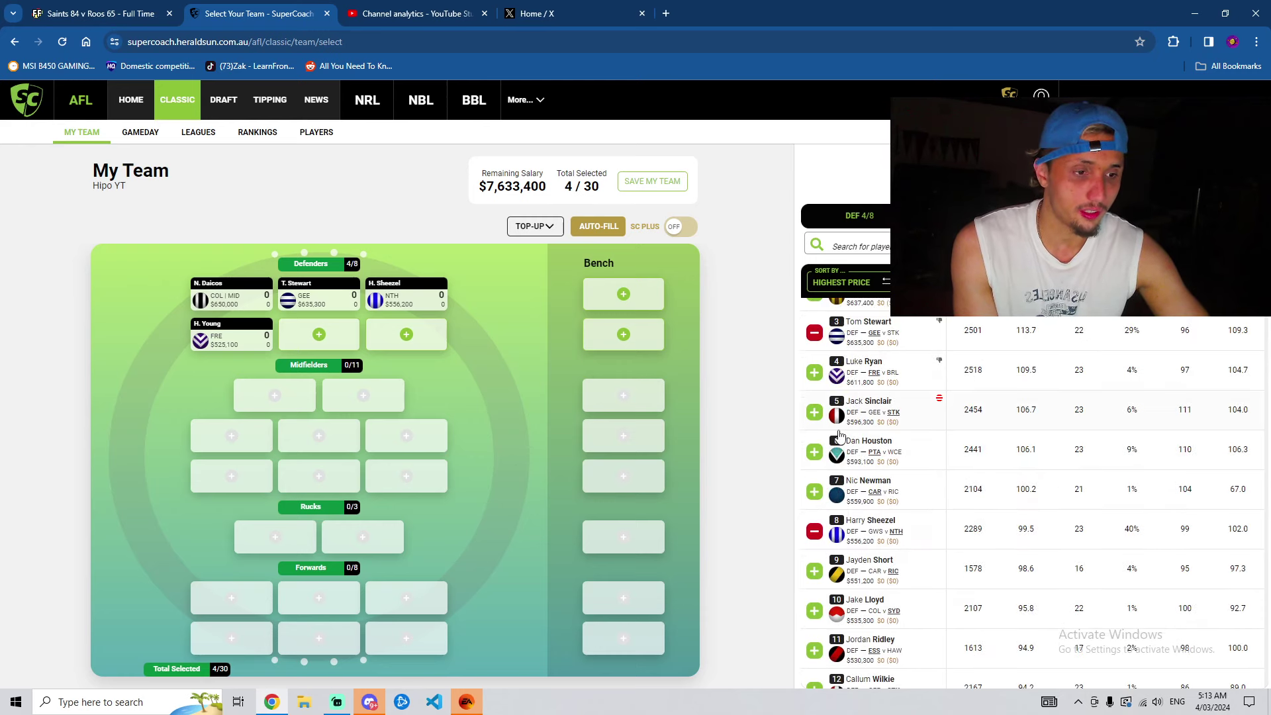
scroll(840, 435, "up", 1)
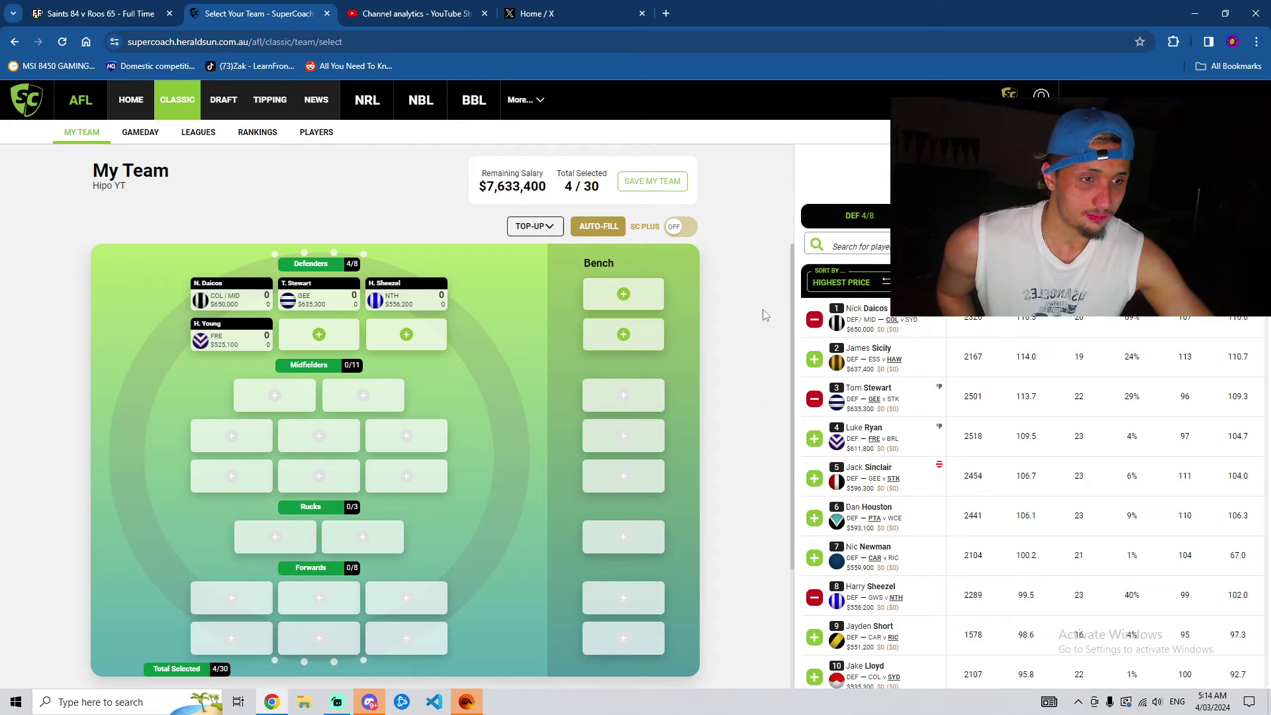
mouse_move(224, 318)
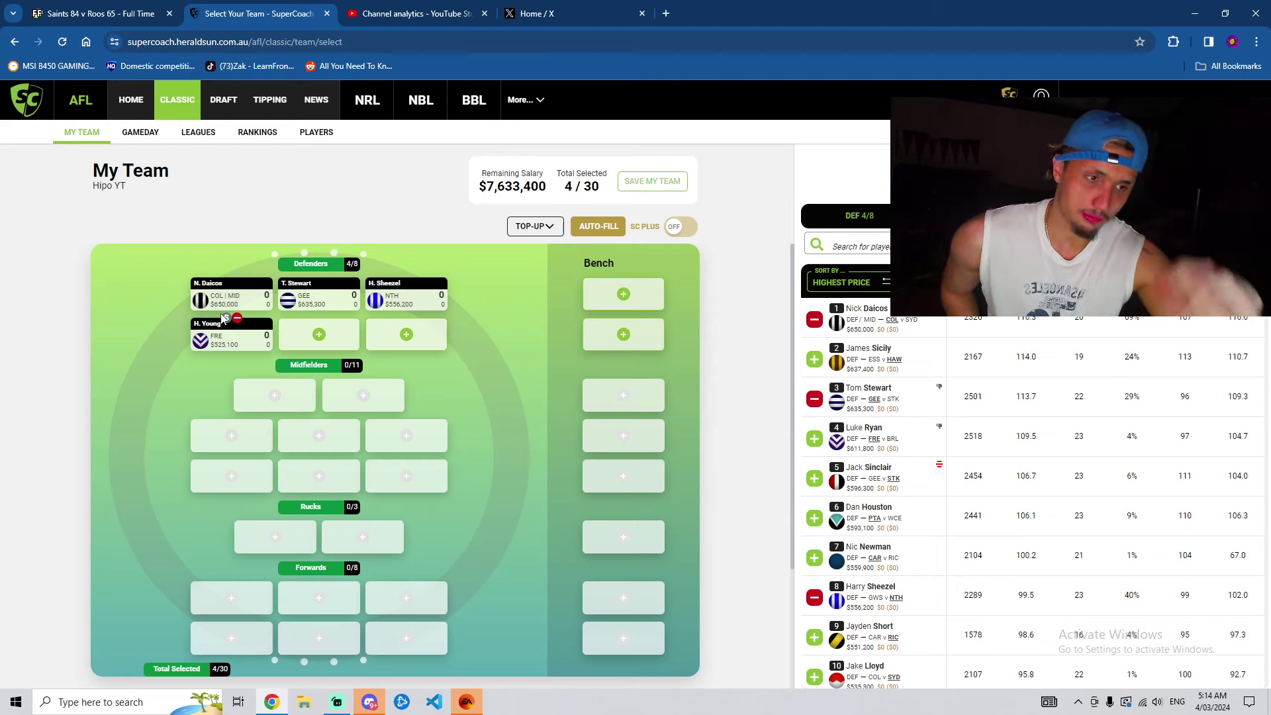
mouse_move(394, 277)
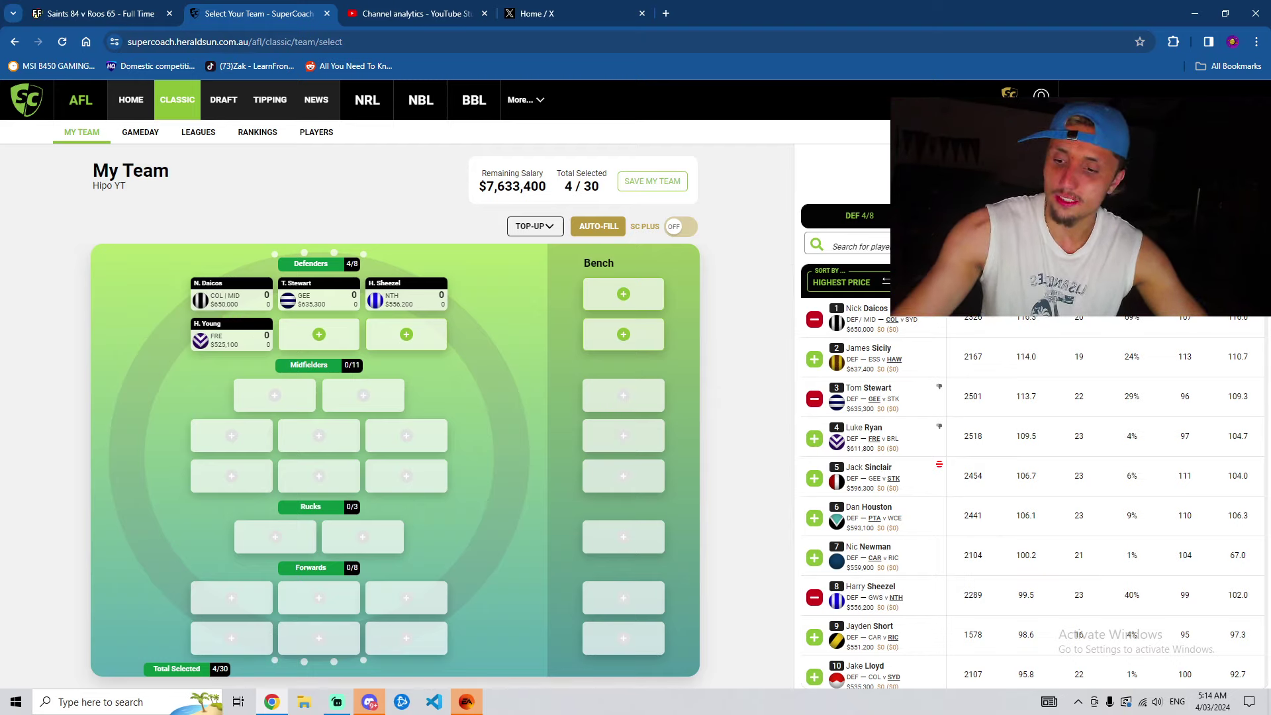
Step: Sort defenders by selection %, add Zac Williams and Zach Reid, and bench Nick Coffield and Ethan Phillips
left_click(1132, 298)
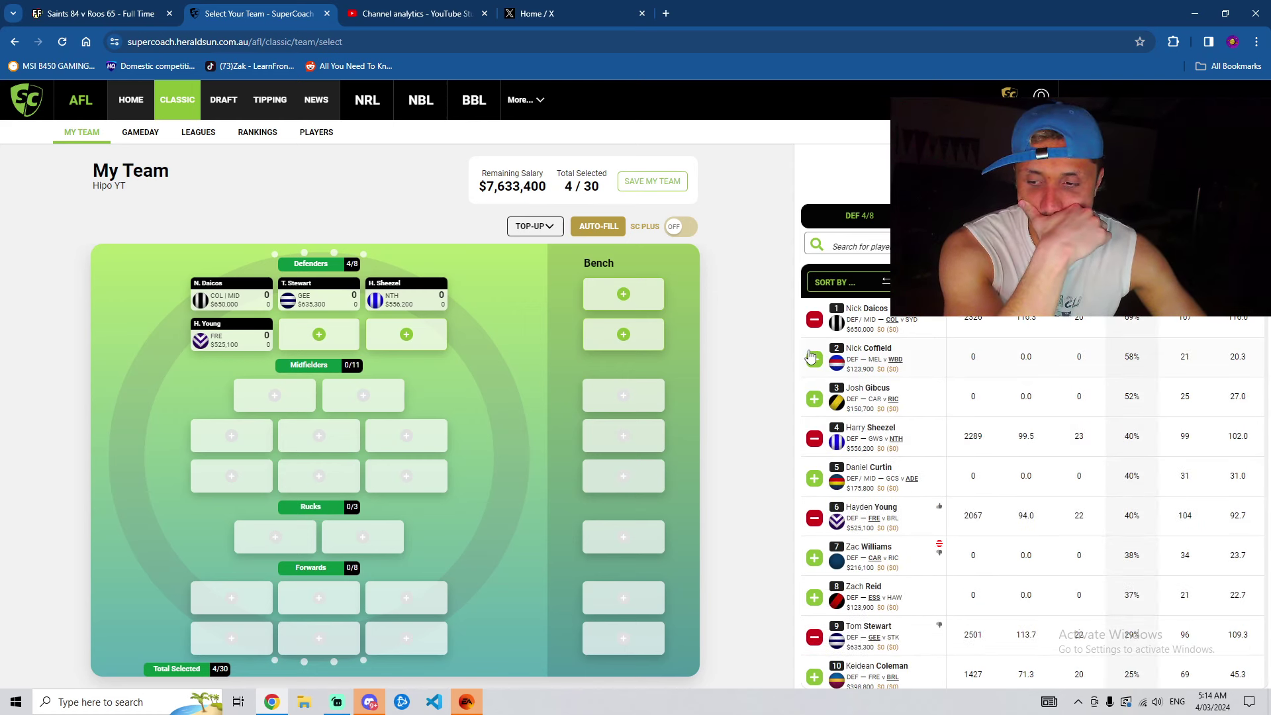
left_click(815, 559)
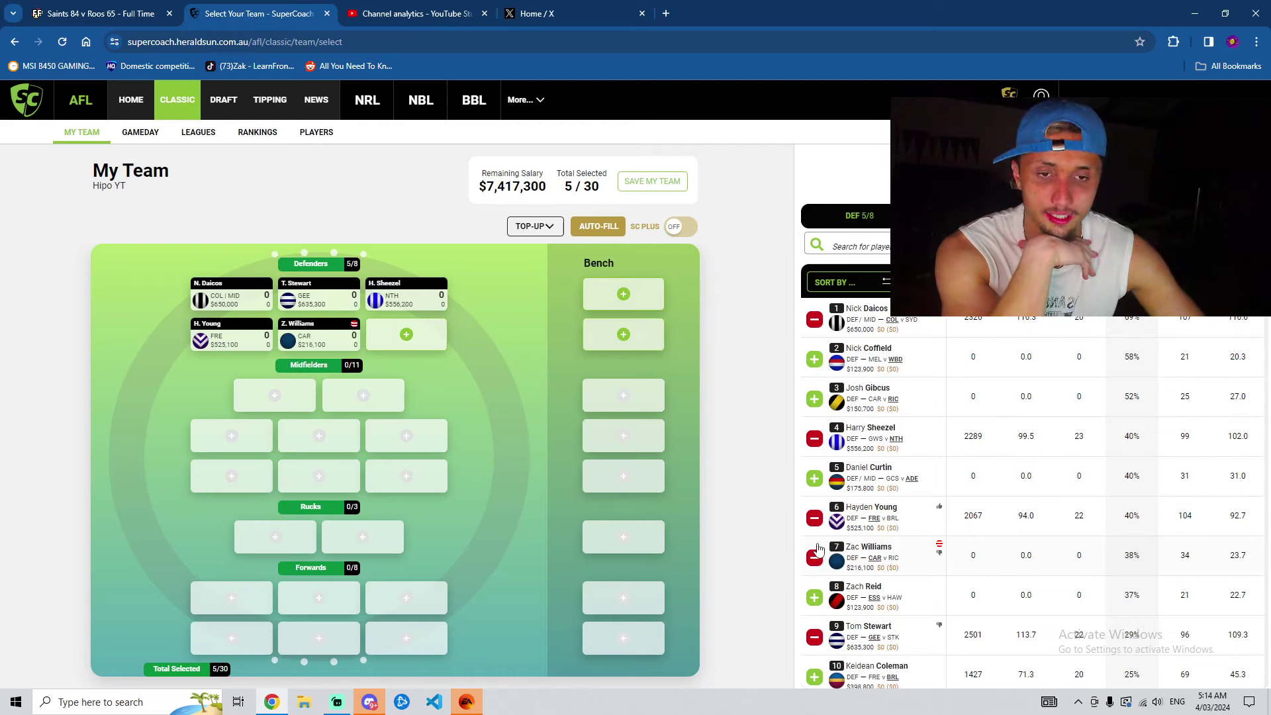
left_click(815, 598)
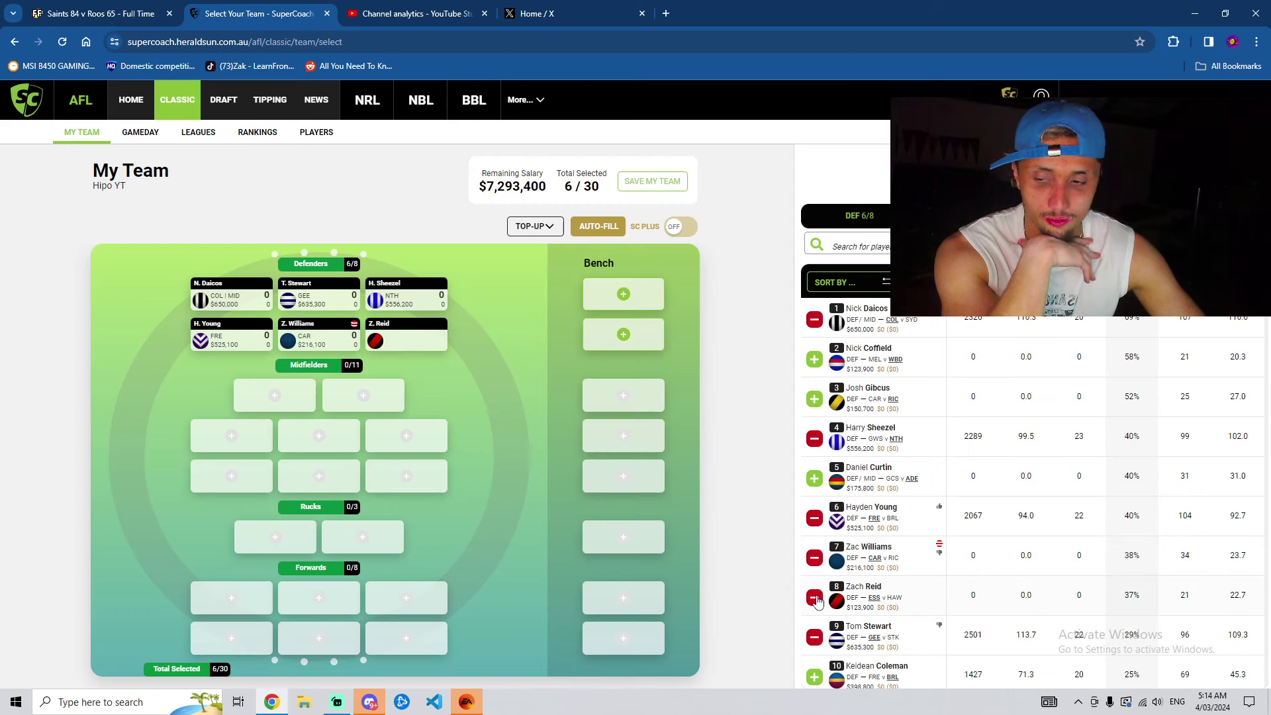
left_click(819, 364)
scroll(839, 537, "down", 3)
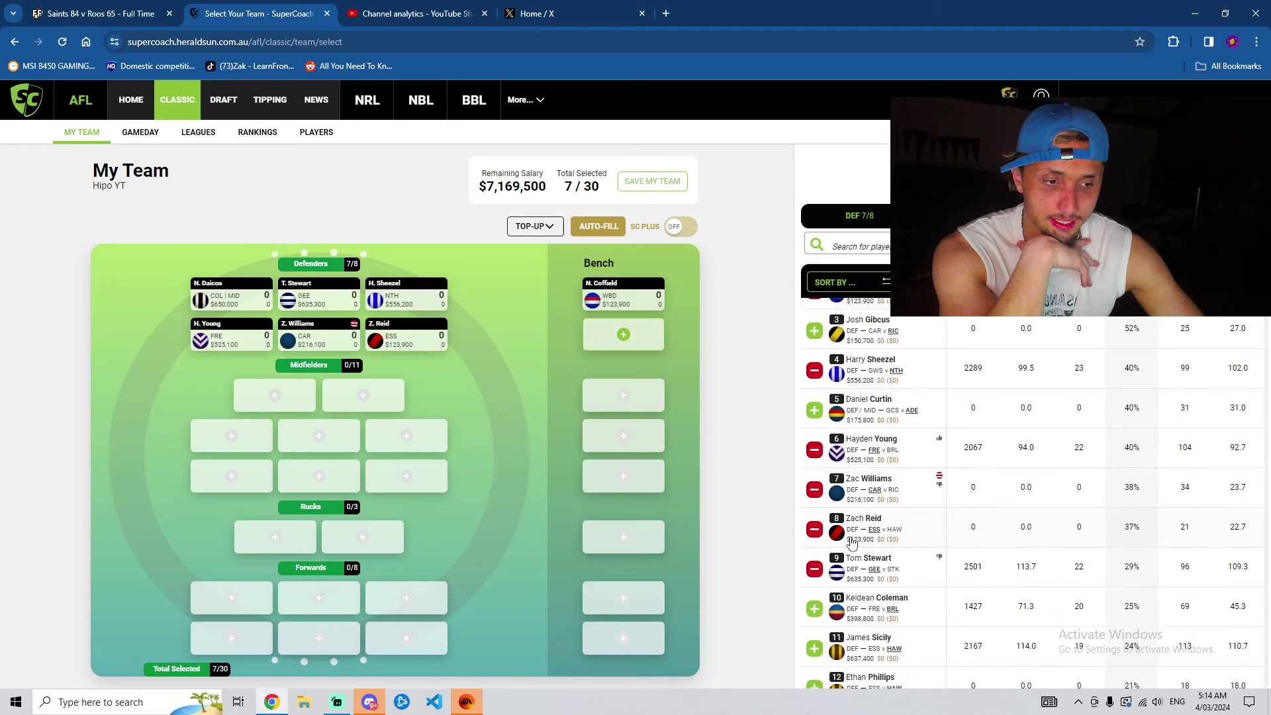
left_click(819, 558)
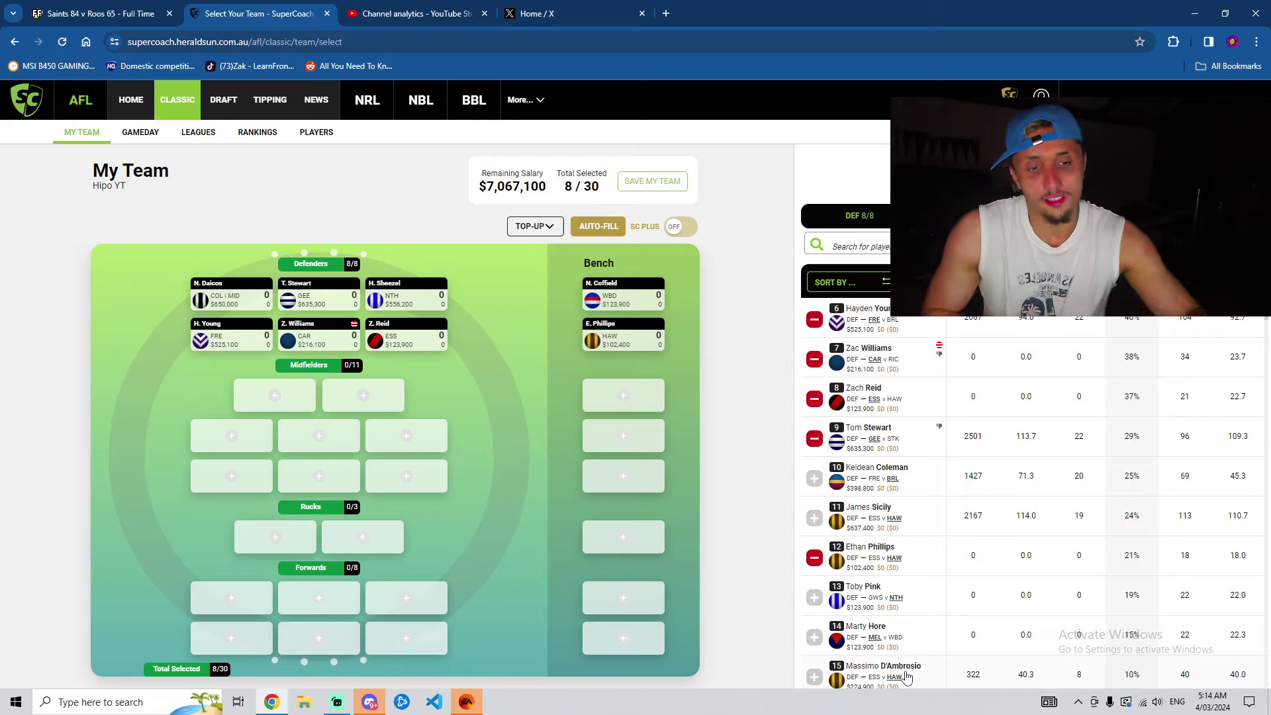
Step: Sort midfielders by Highest Price and add Marcus Bontempelli, leaving $6,342,500
left_click(290, 396)
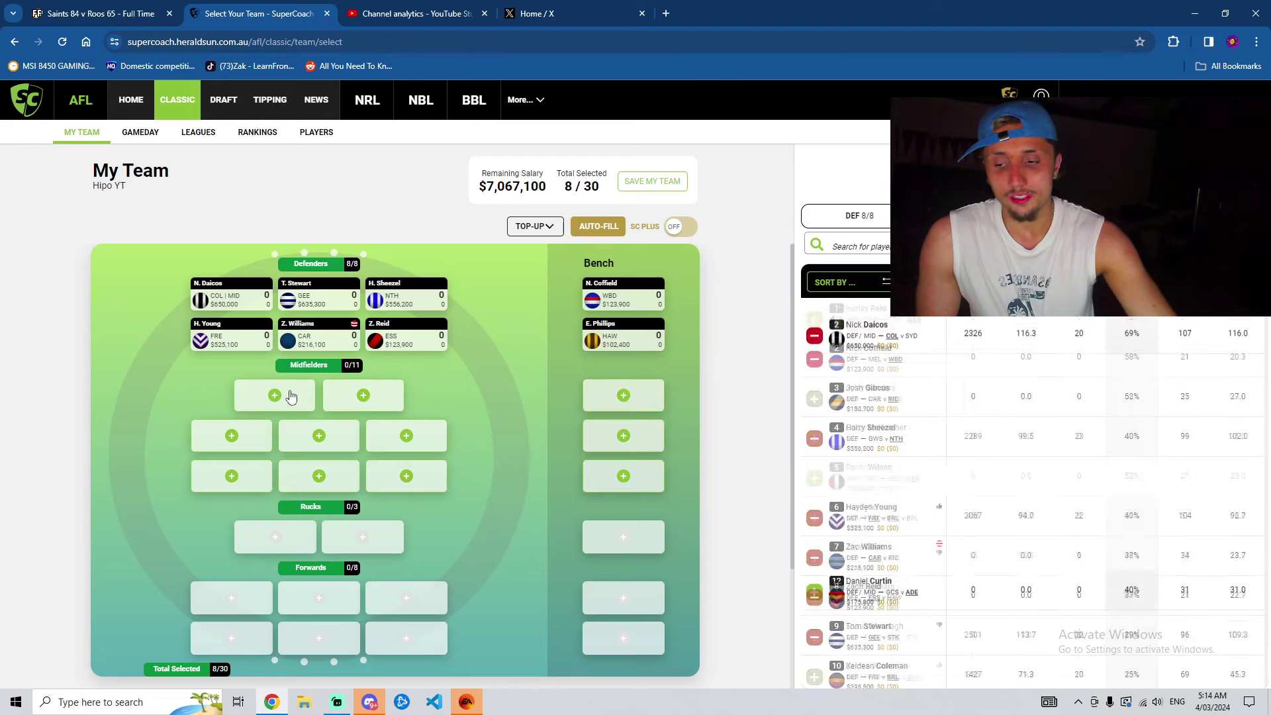
left_click(839, 282)
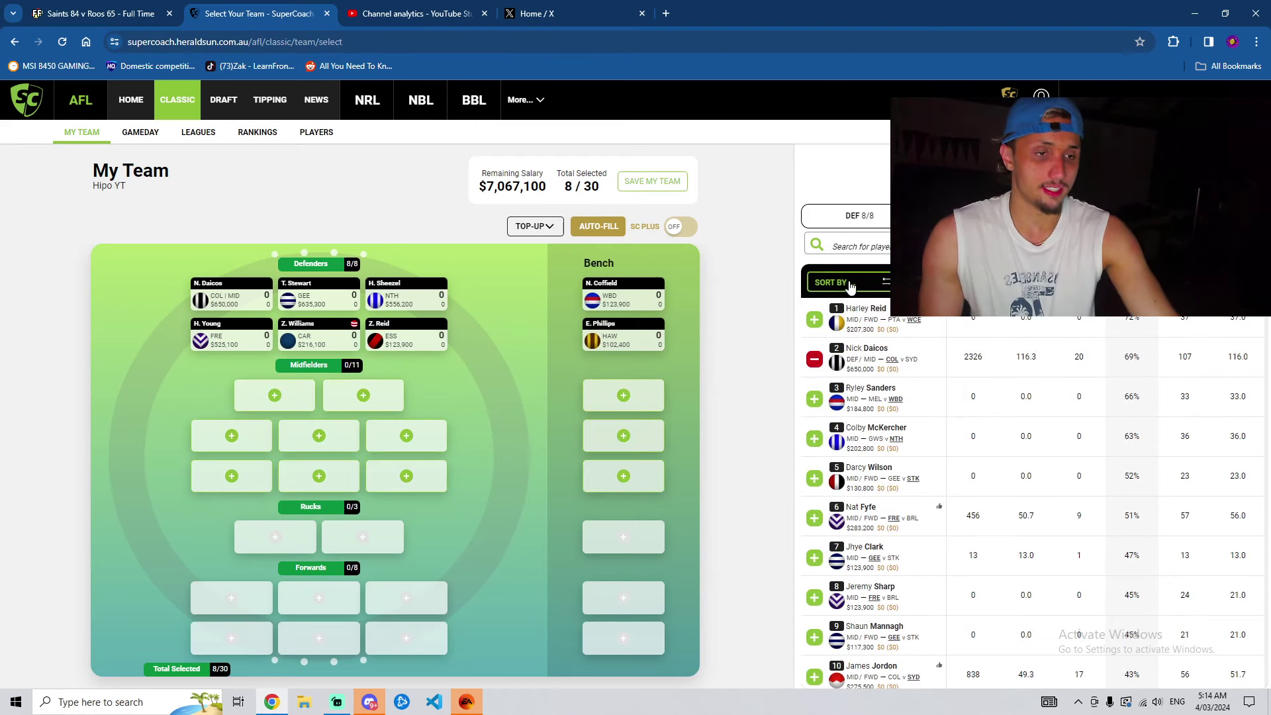
left_click(876, 419)
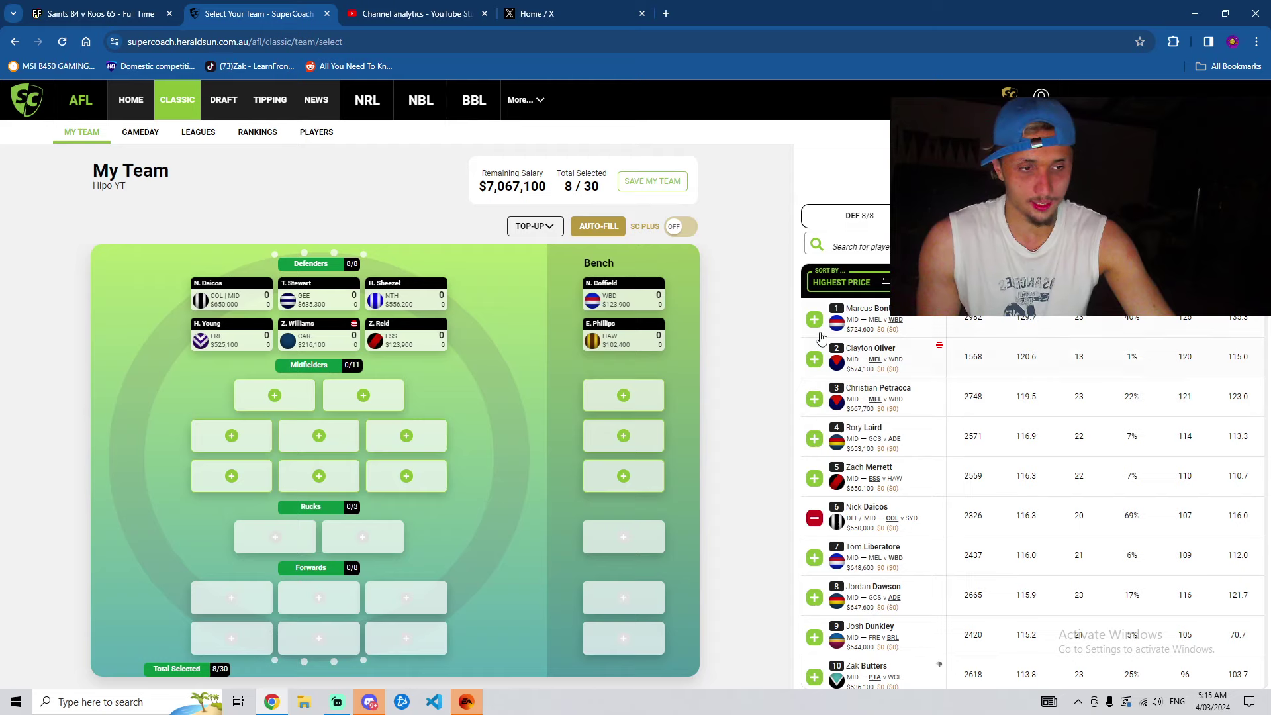
left_click(816, 321)
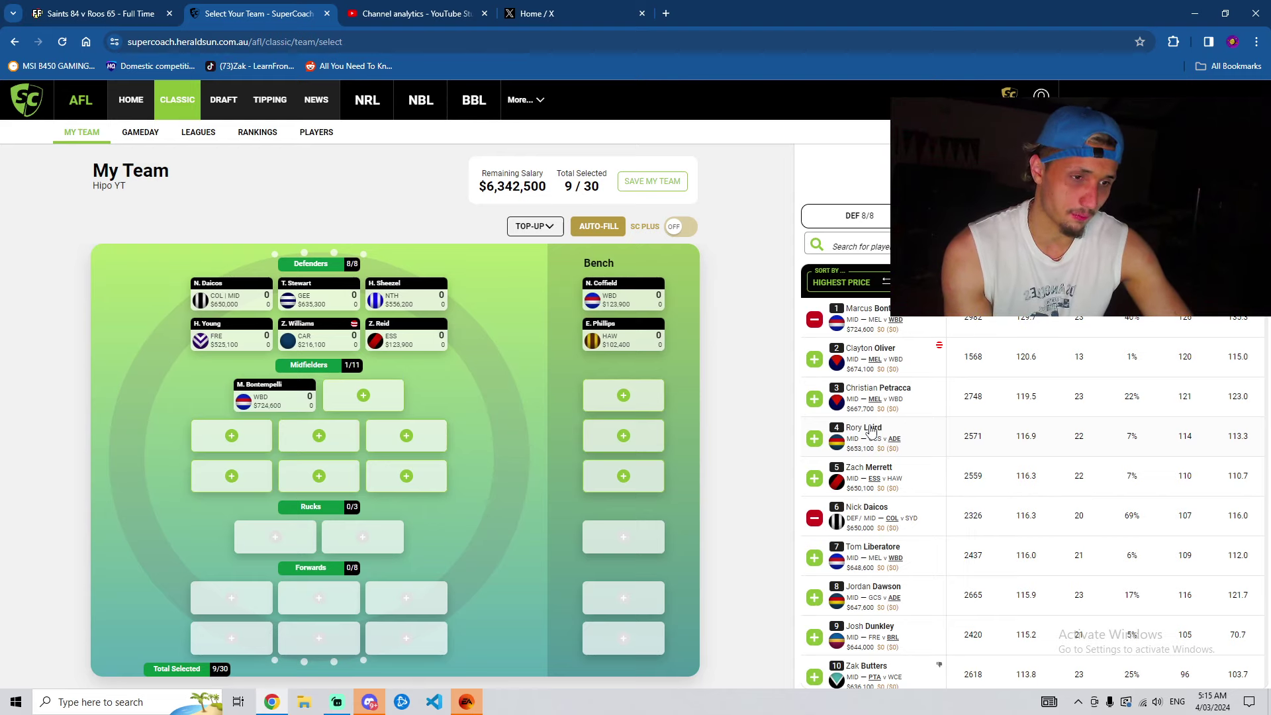
Step: Add Tom Liberatore and Darcy Parish to the midfield, leaving $5,089,700
left_click(814, 557)
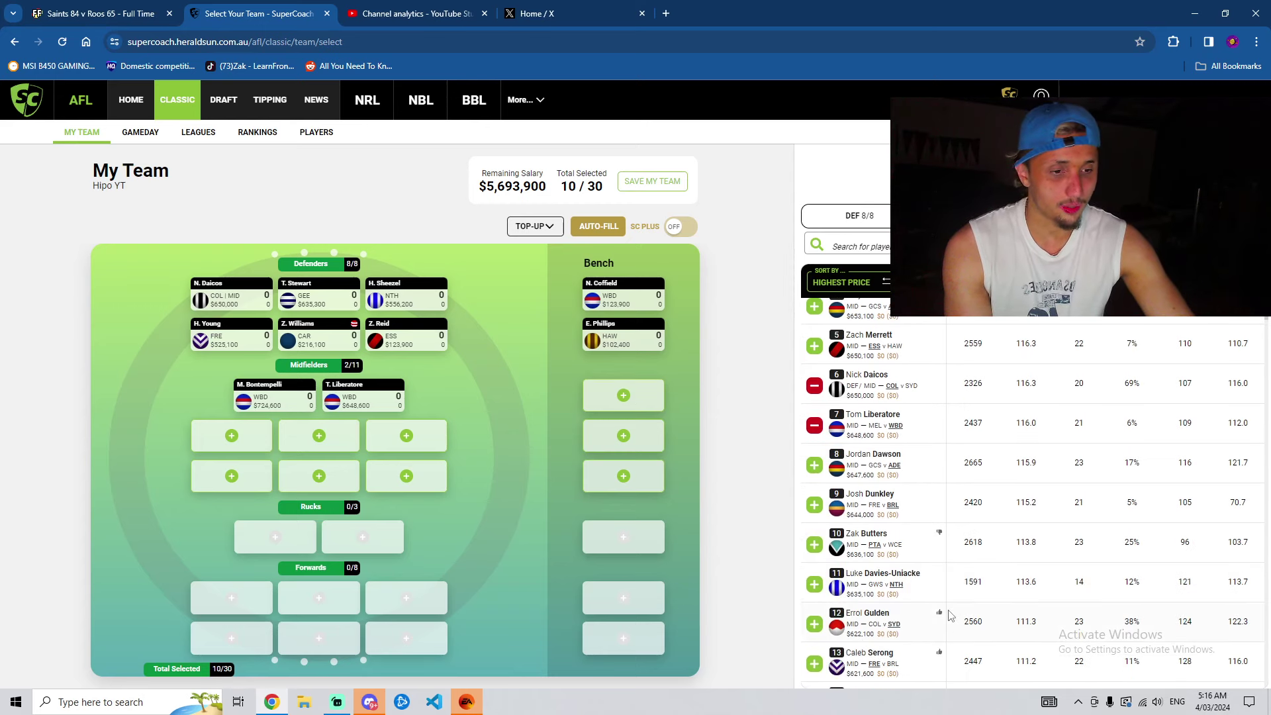
scroll(874, 648, "down", 4)
scroll(874, 647, "down", 2)
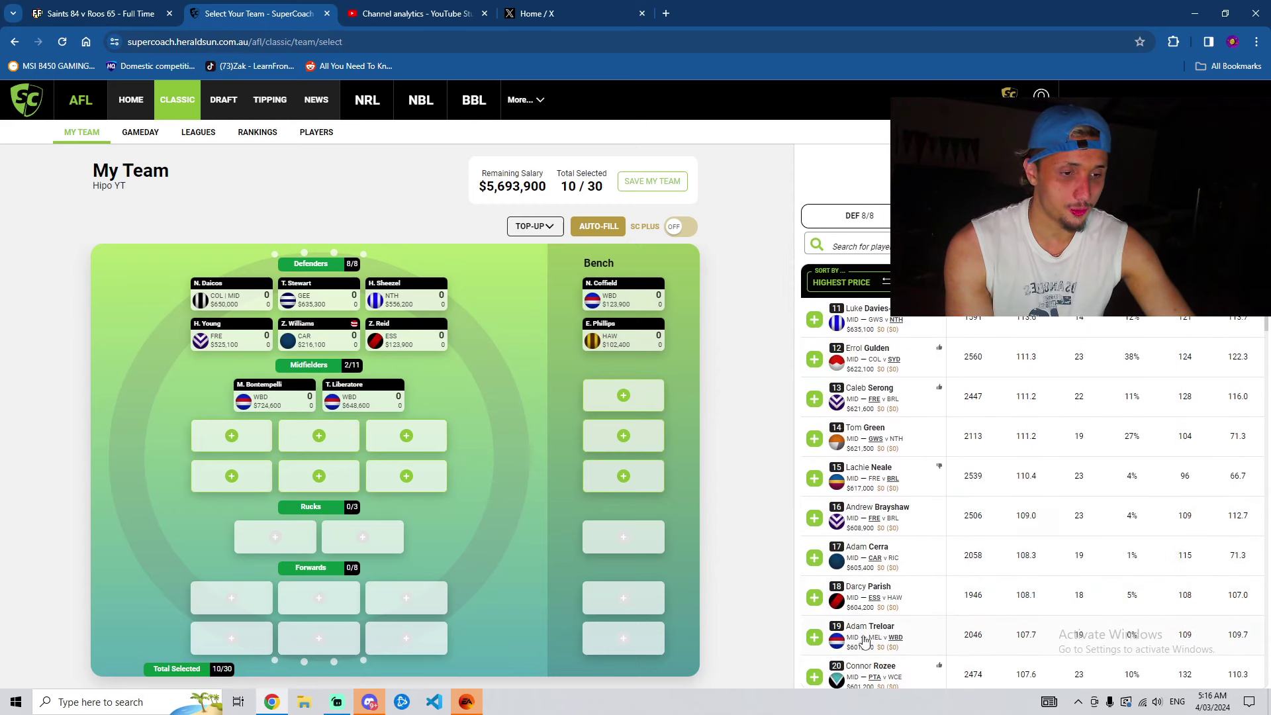
left_click(815, 597)
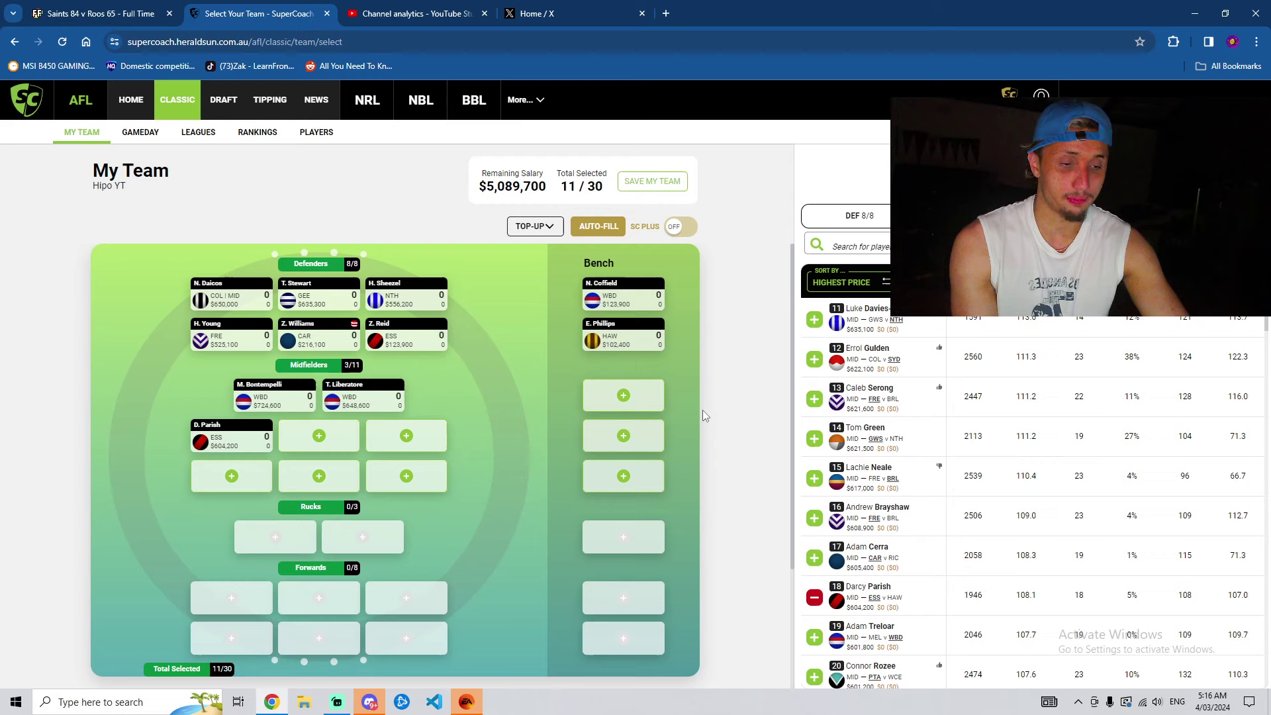
Step: Add Nic Martin and Matt Crouch to the midfield, leaving $4,106,100
scroll(928, 515, "down", 1)
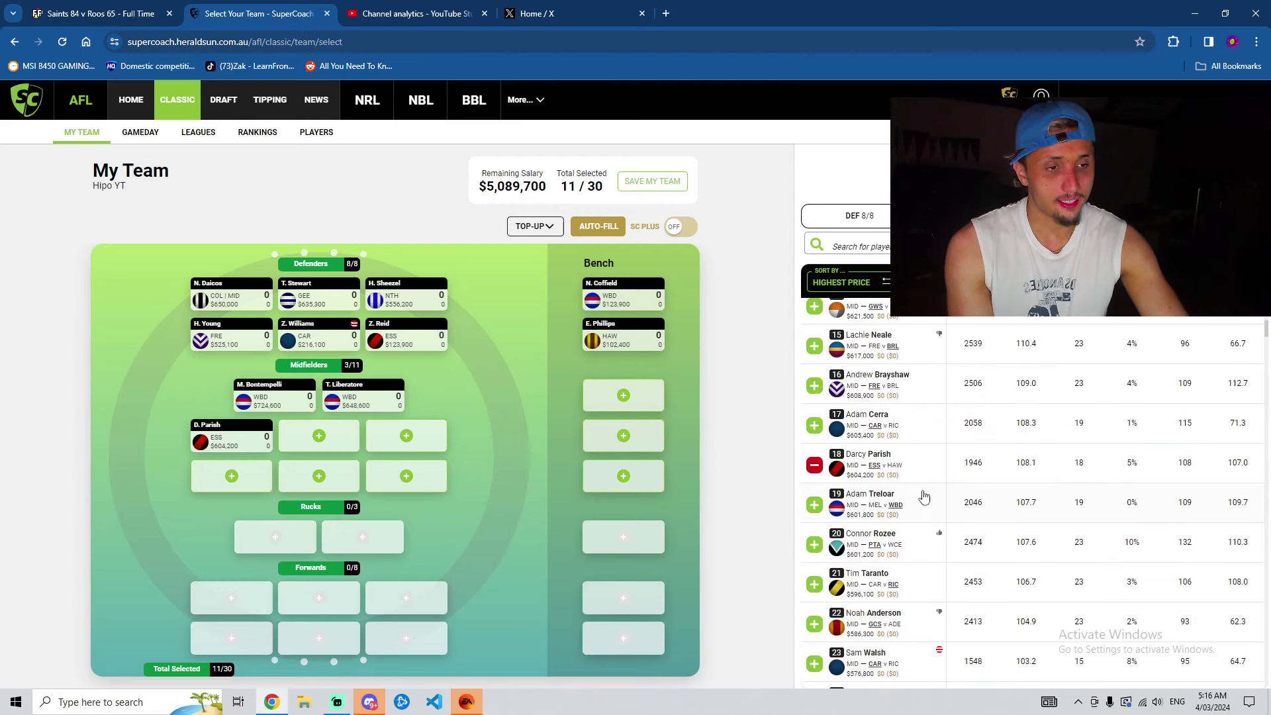
scroll(867, 413, "down", 3)
scroll(867, 411, "down", 15)
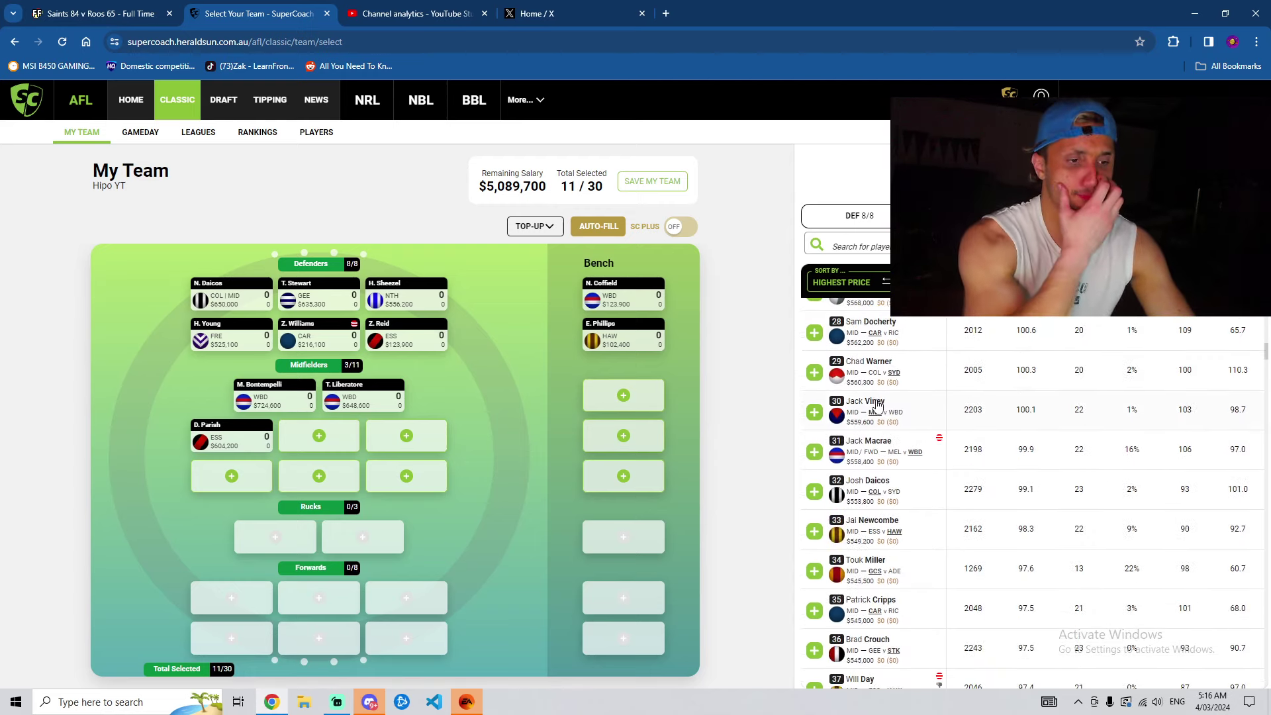
scroll(893, 411, "down", 5)
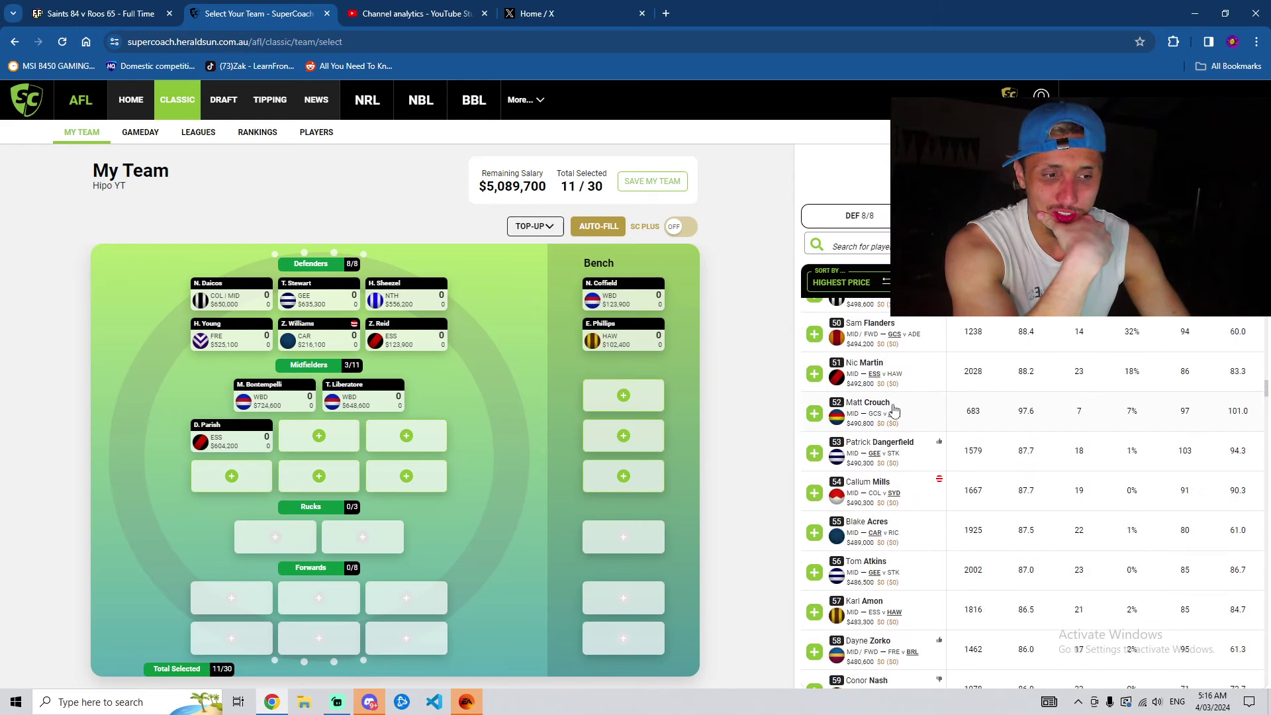
left_click(814, 321)
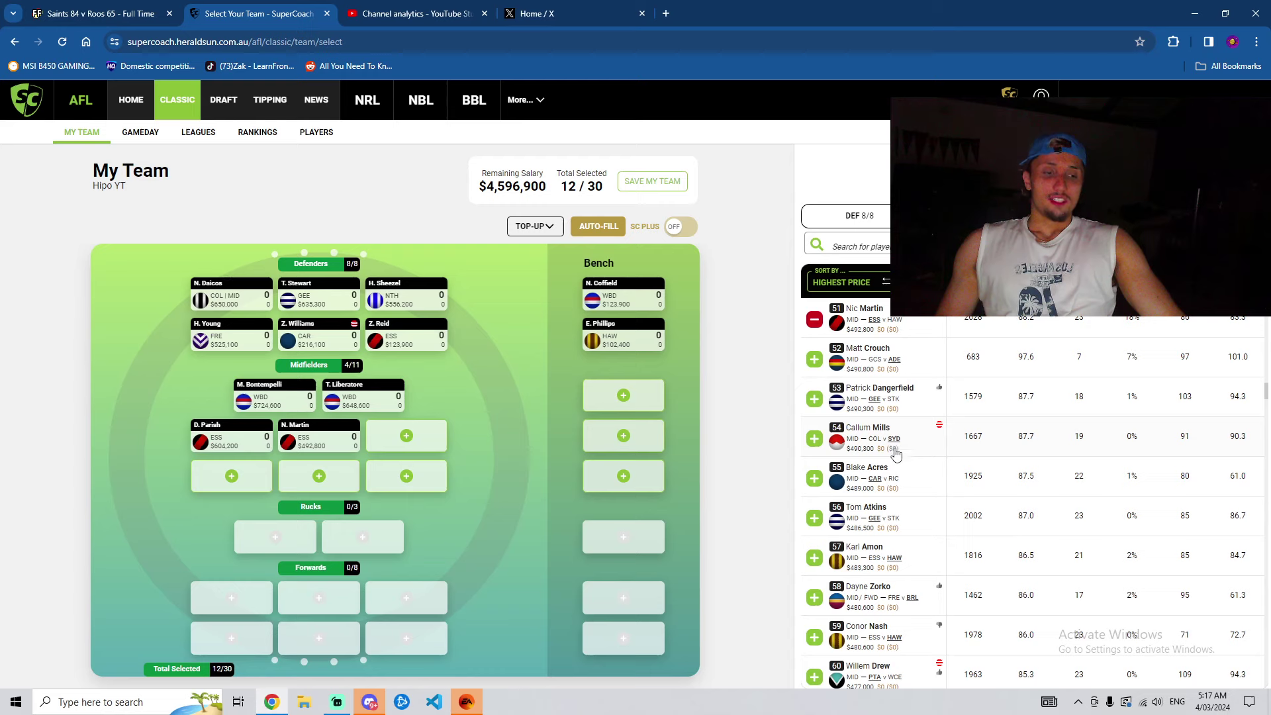
scroll(905, 459, "down", 1)
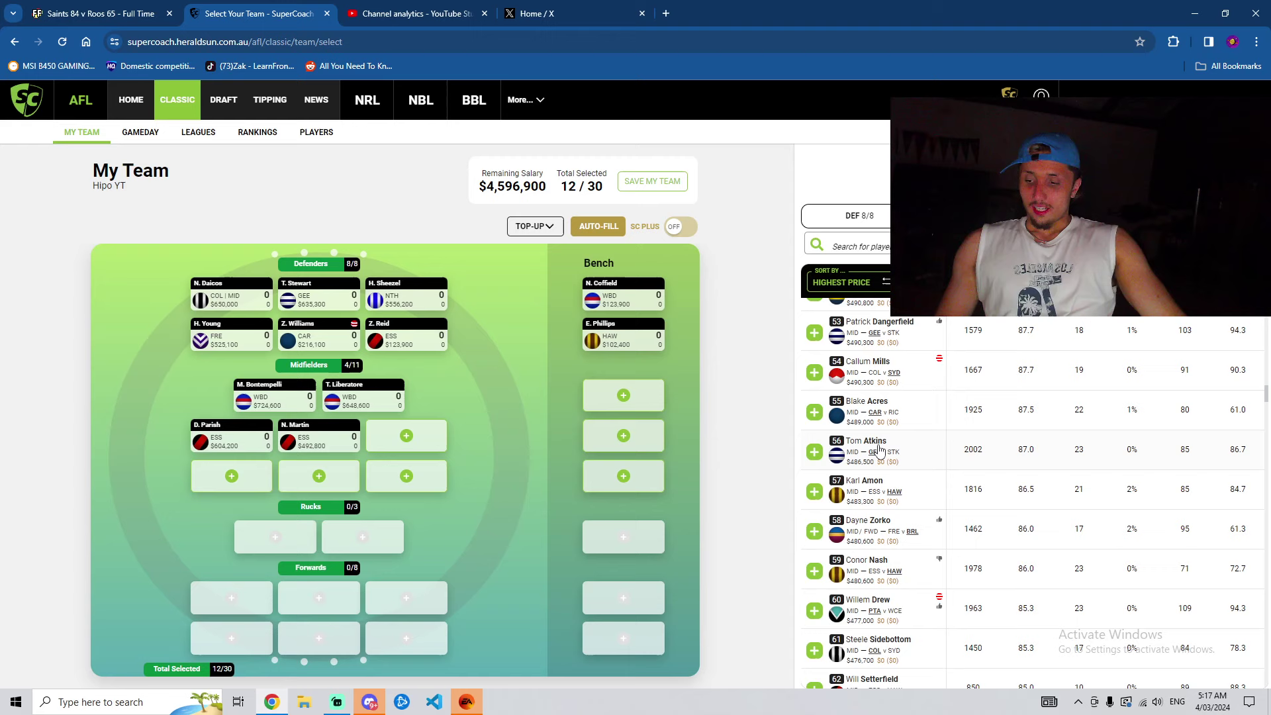
scroll(827, 439, "up", 2)
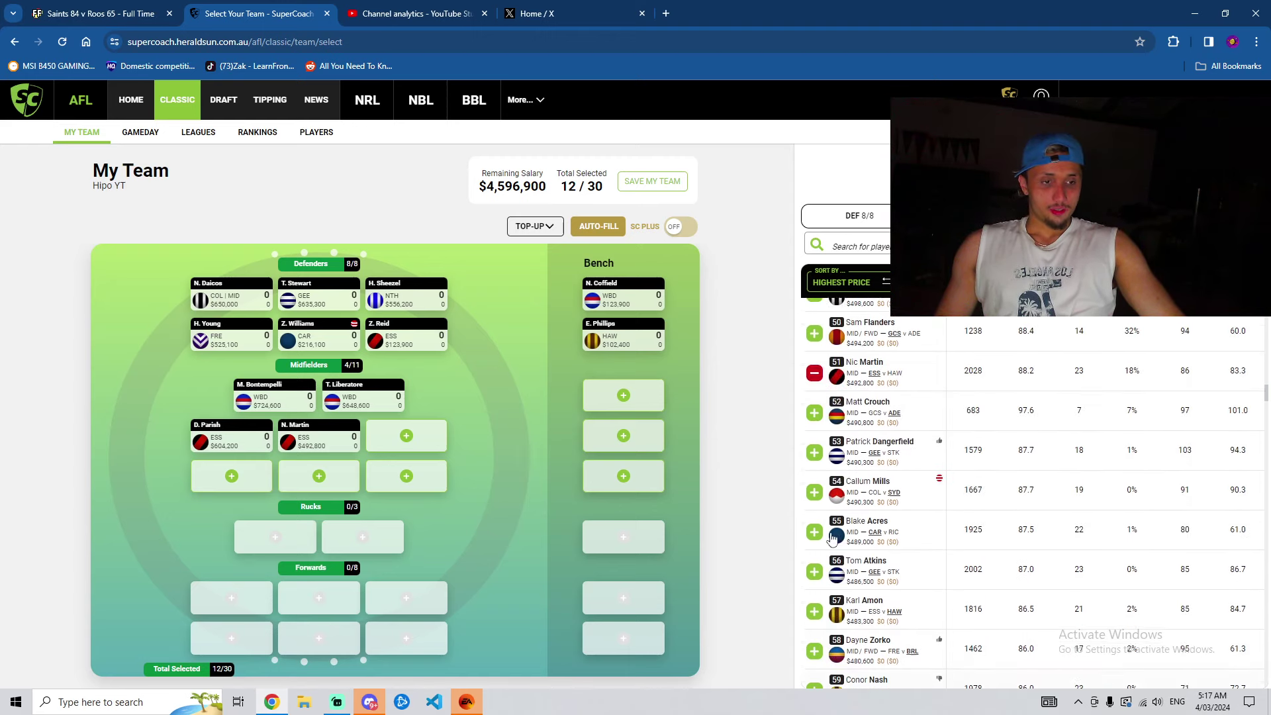
left_click(816, 427)
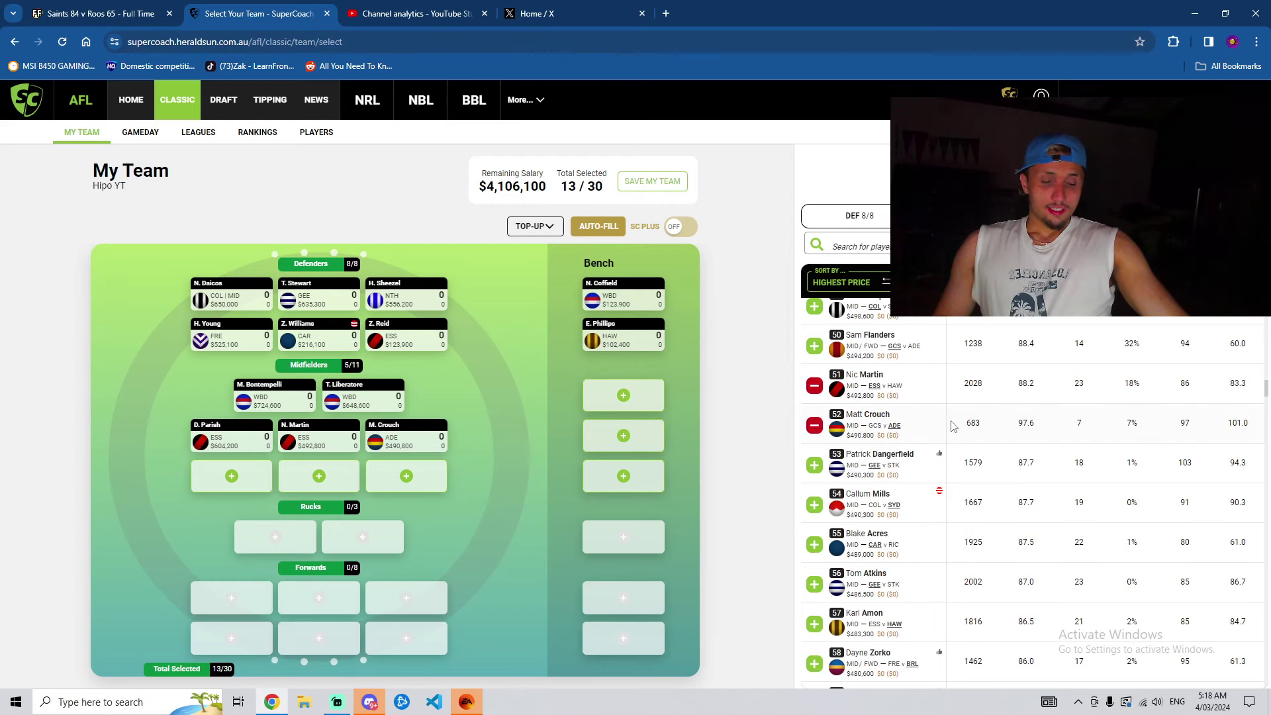
Step: Search 'dow' and add Thomson Dow, Colby McKercher and Ryley Sanders to the midfield
left_click(876, 245)
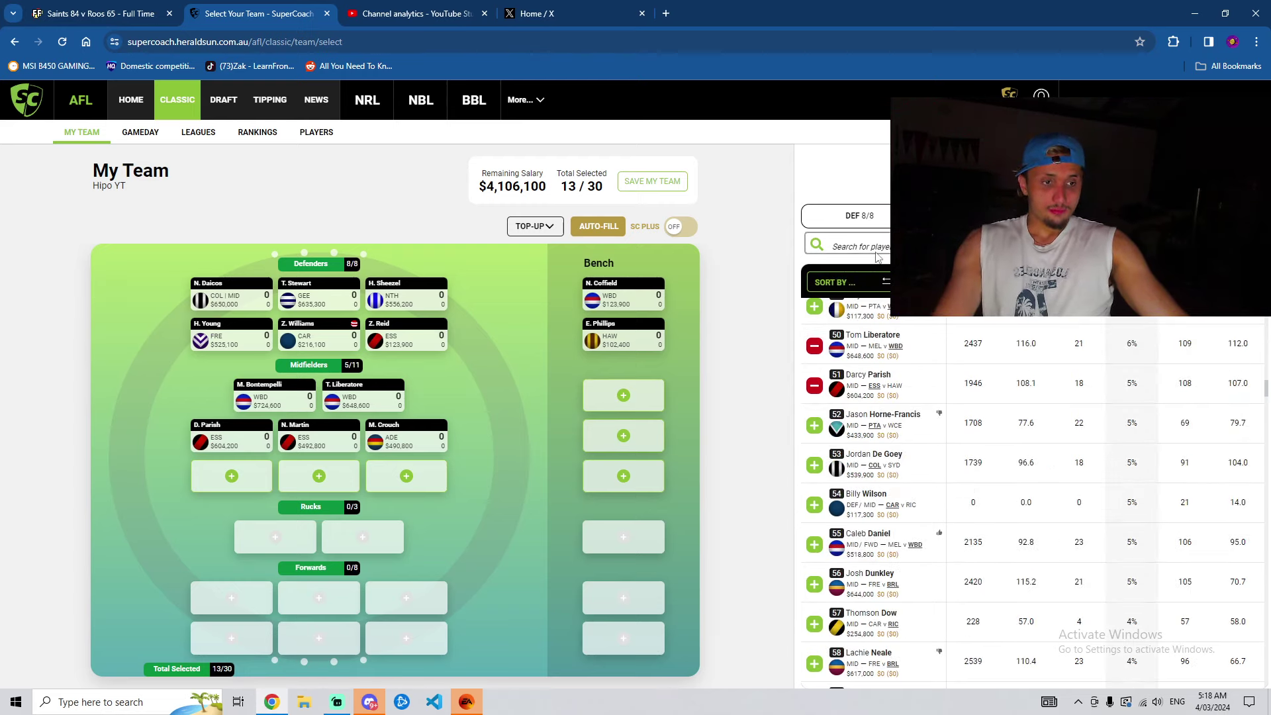
type("dw")
key("BackSpace")
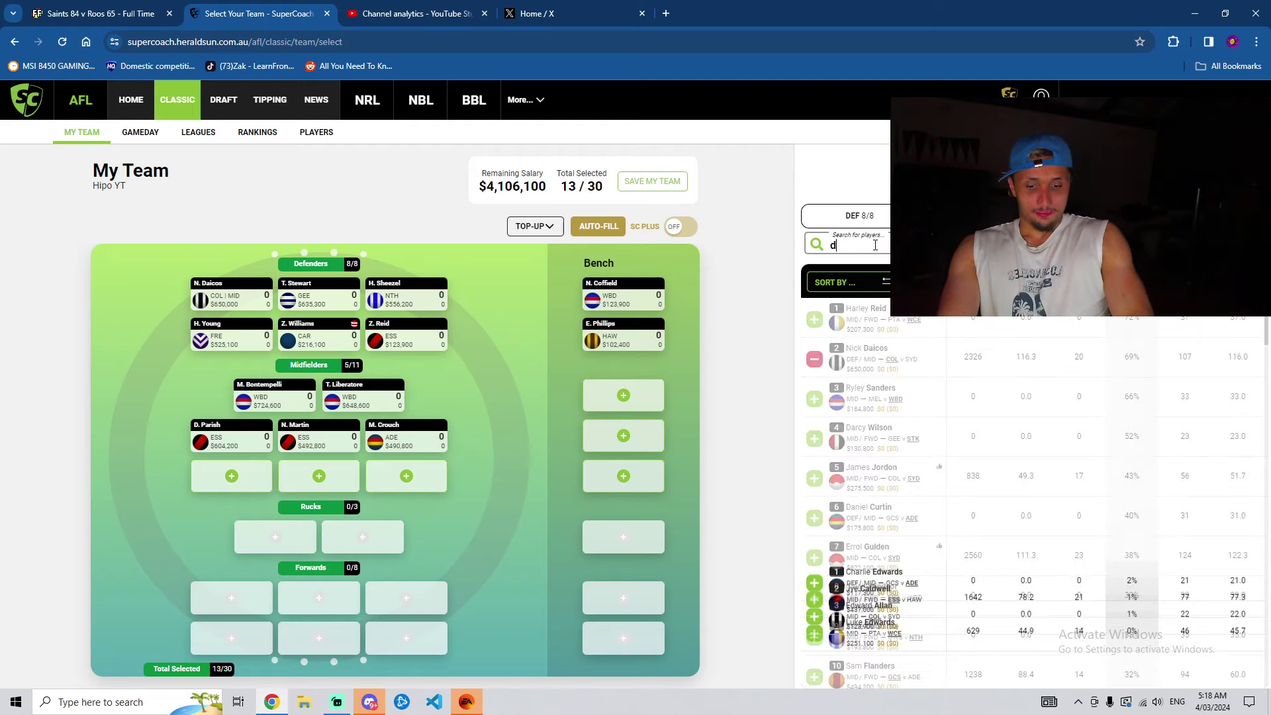
type("ow")
left_click(814, 320)
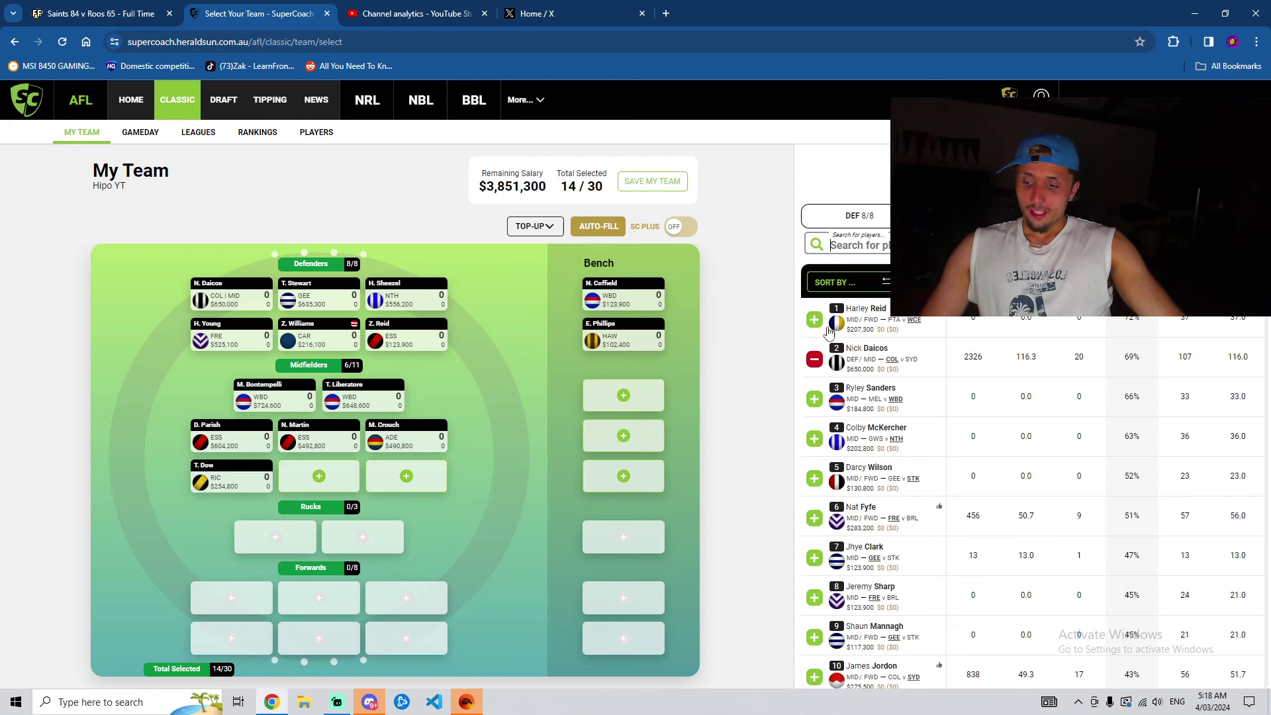
left_click(814, 439)
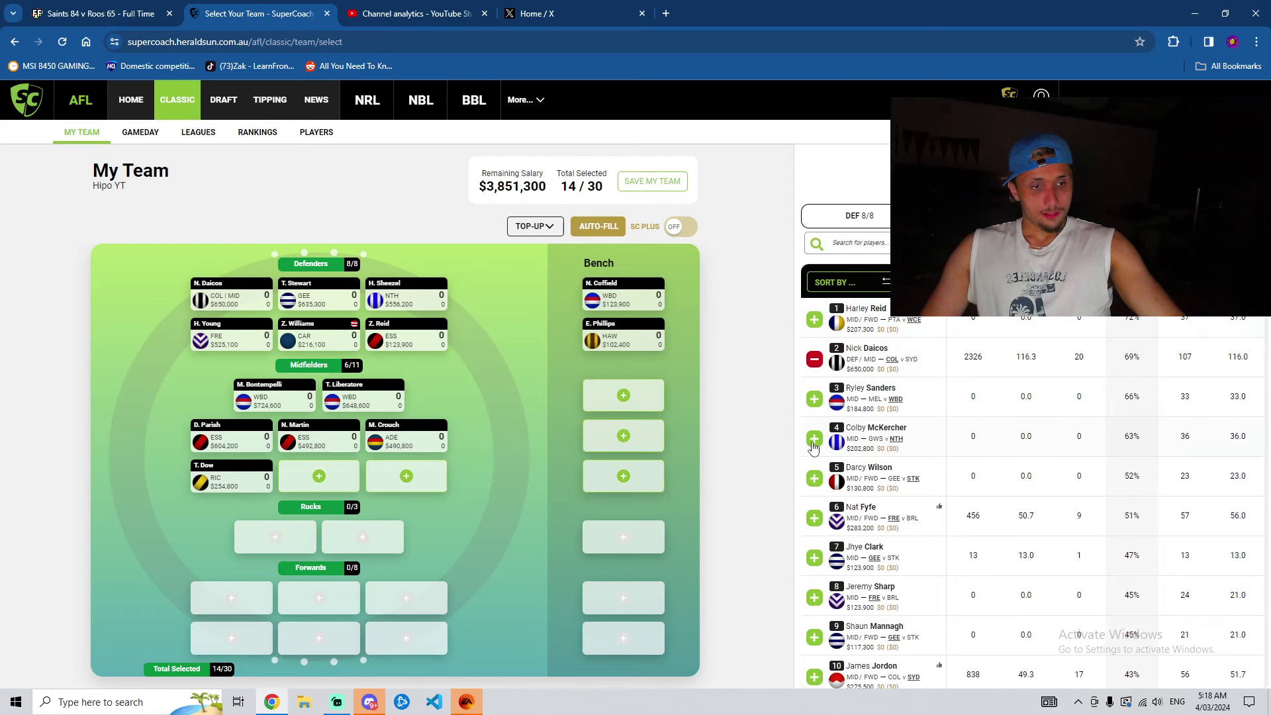
left_click(814, 399)
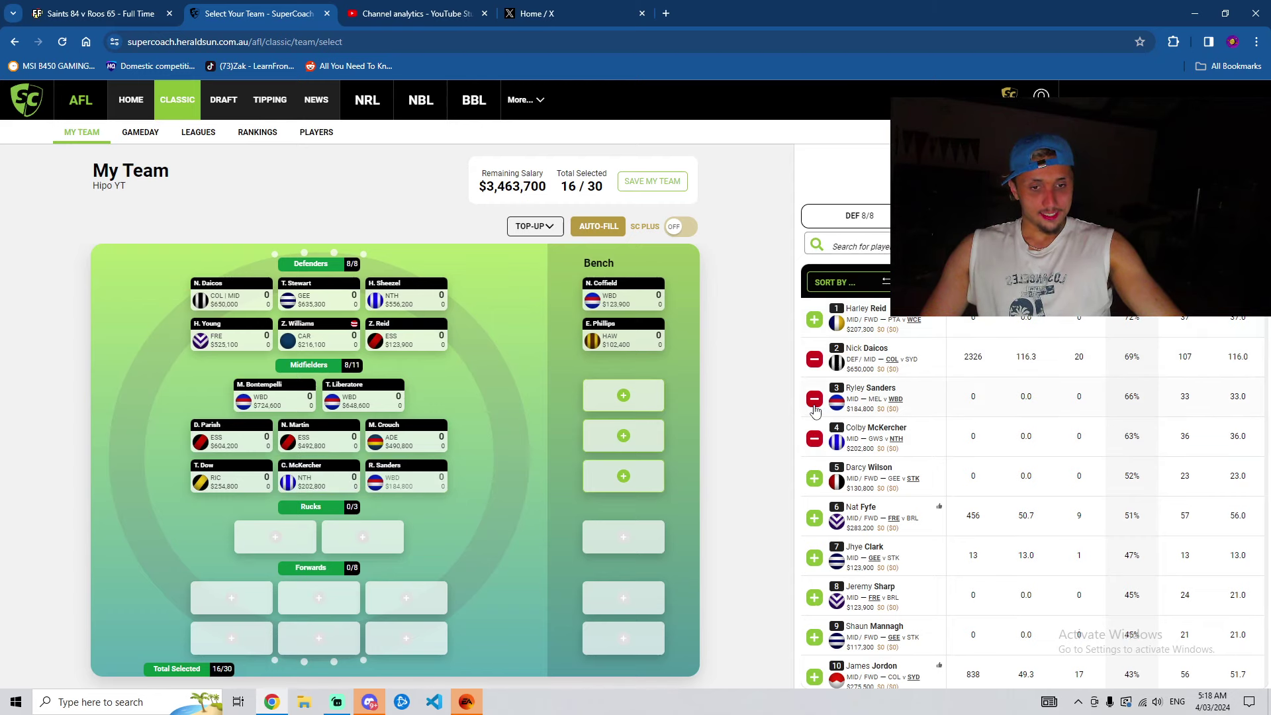
Step: Bench Jhye Clark, Jeremy Sharp and Henry Hustwaite, then list the available rucks
left_click(815, 558)
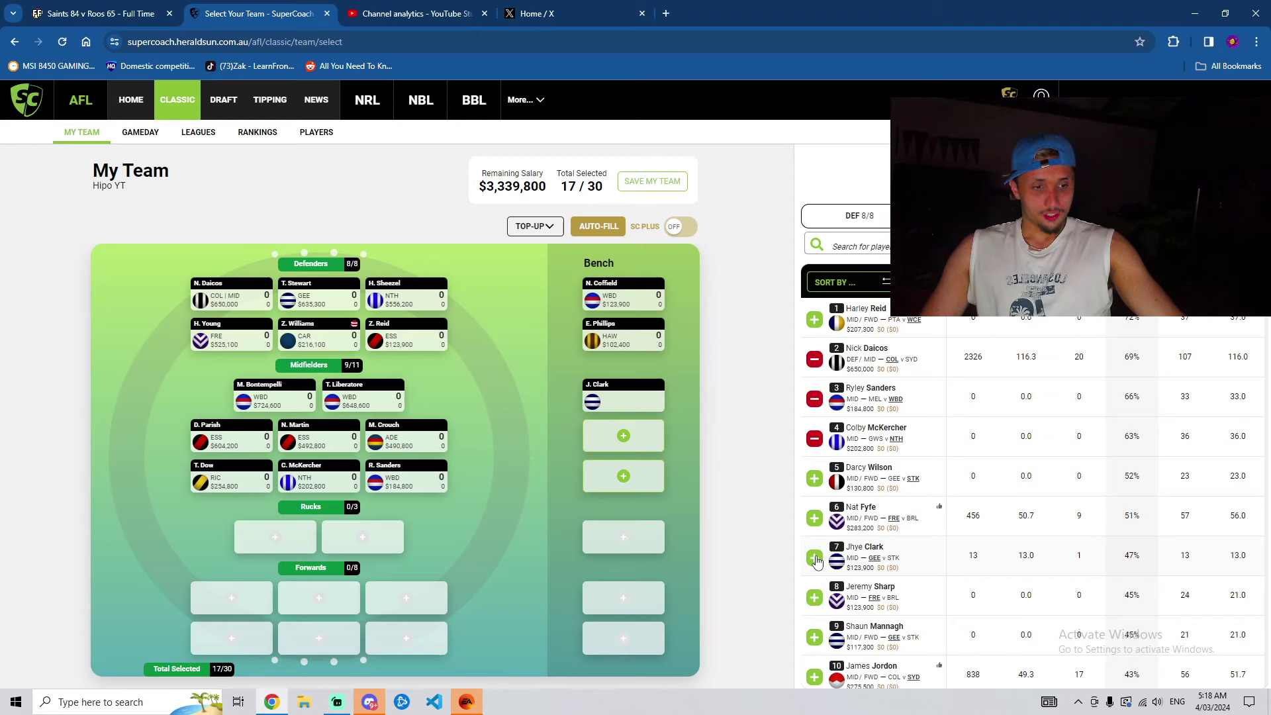
left_click(815, 597)
scroll(816, 592, "down", 2)
scroll(817, 593, "down", 2)
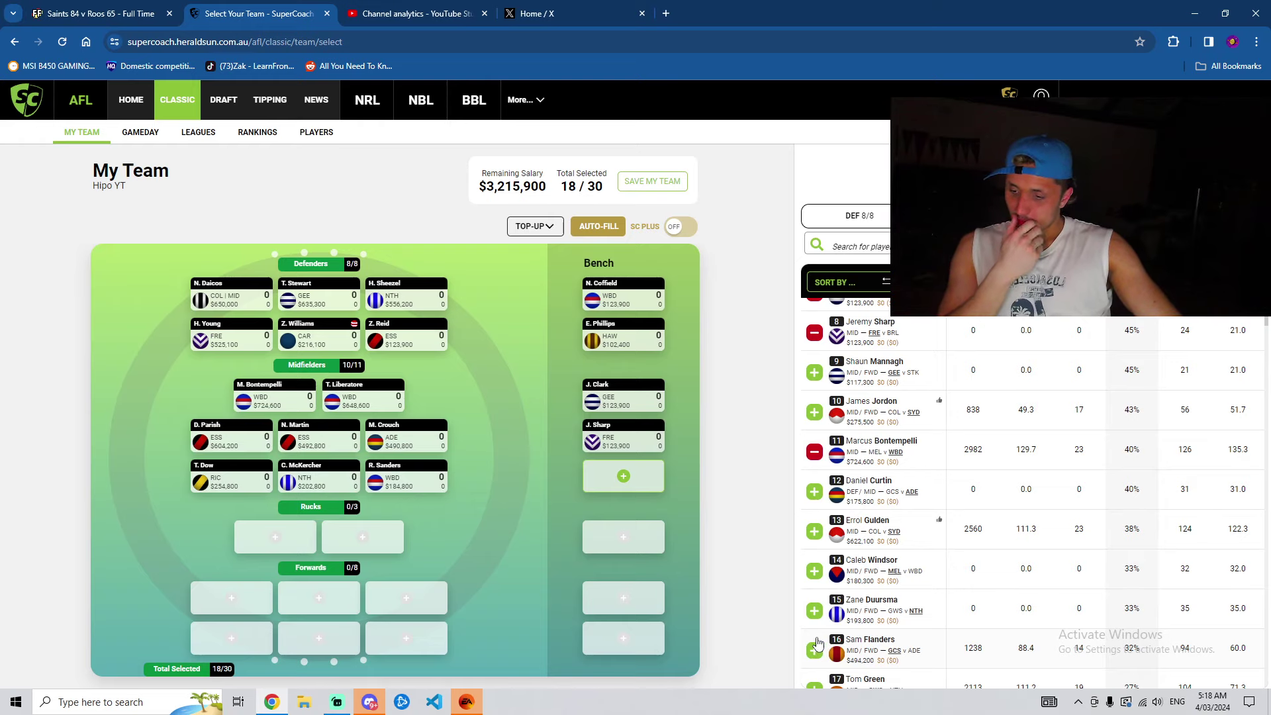
scroll(920, 481, "down", 4)
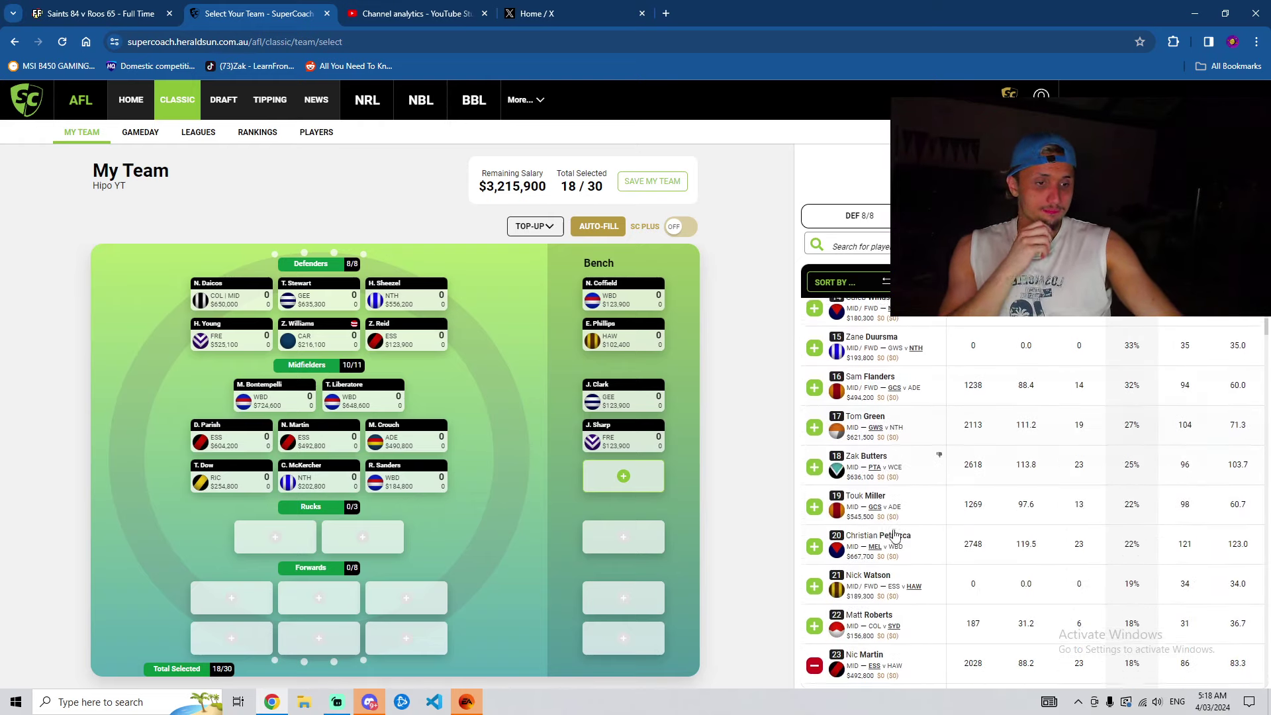
scroll(856, 596, "down", 4)
left_click(814, 518)
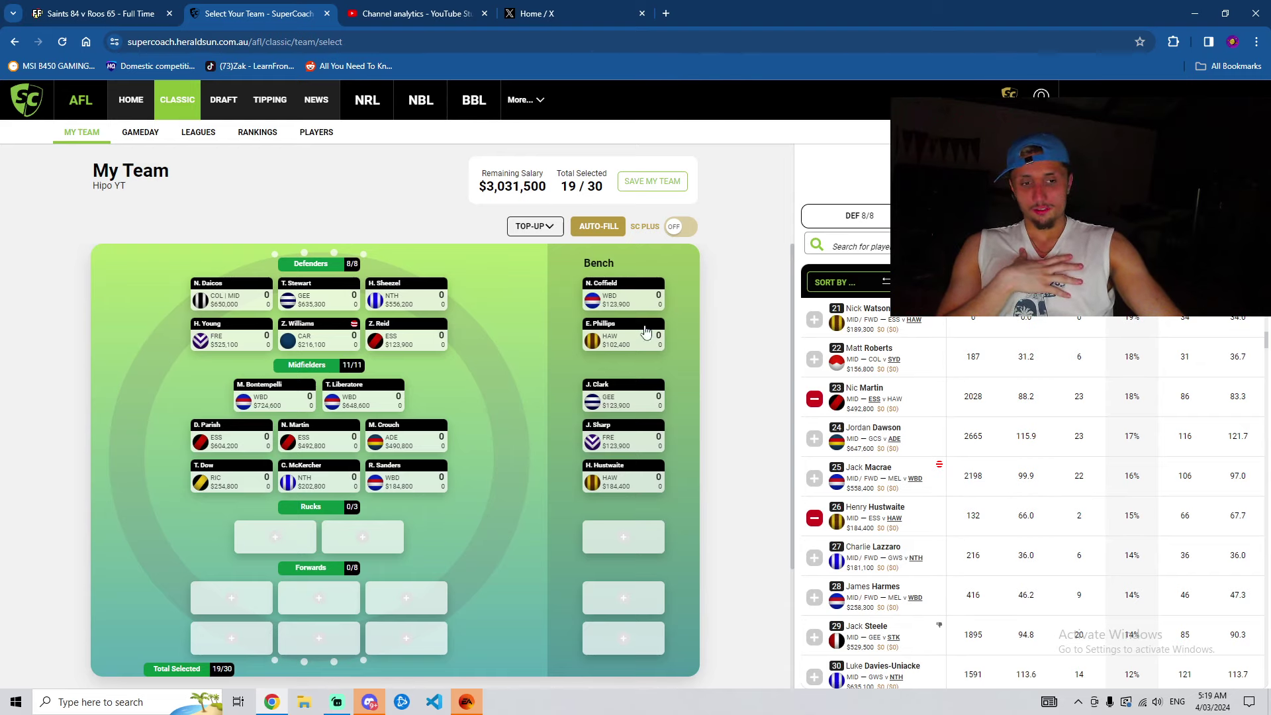
left_click(283, 544)
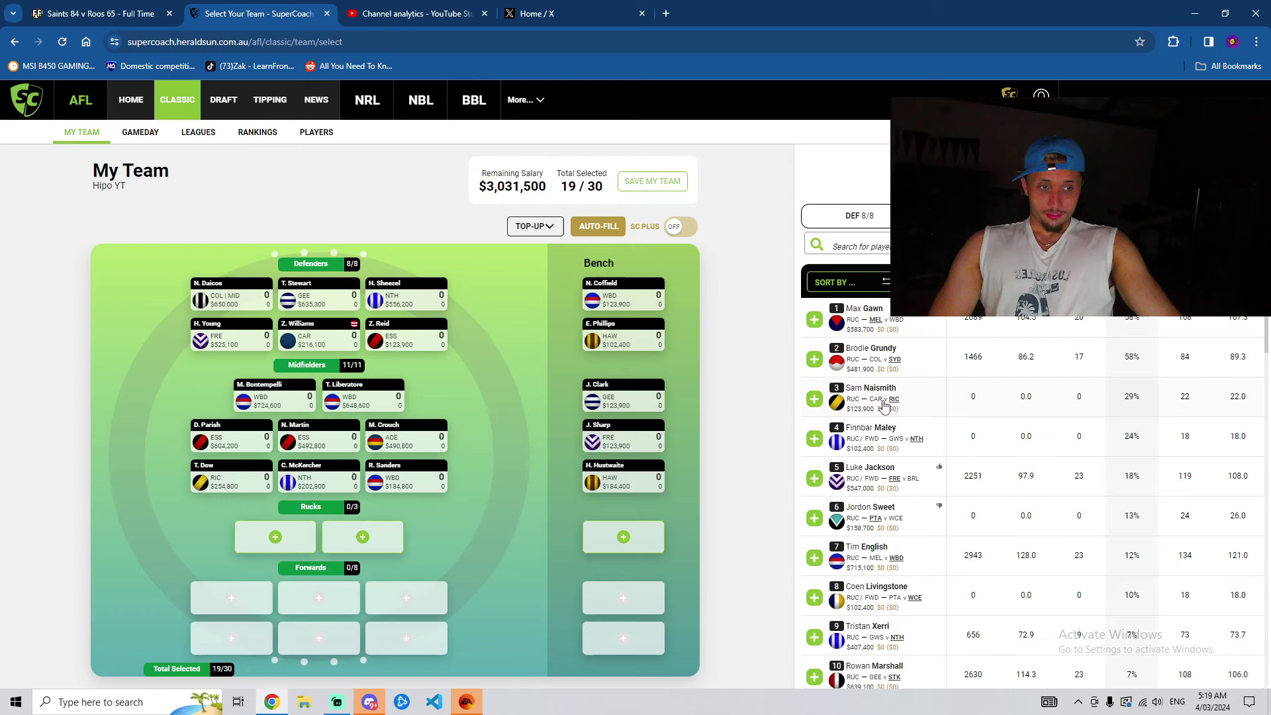
Step: Add Max Gawn, Brodie Grundy and bench ruck Sam Naismith, then list available forwards
left_click(814, 320)
left_click(815, 358)
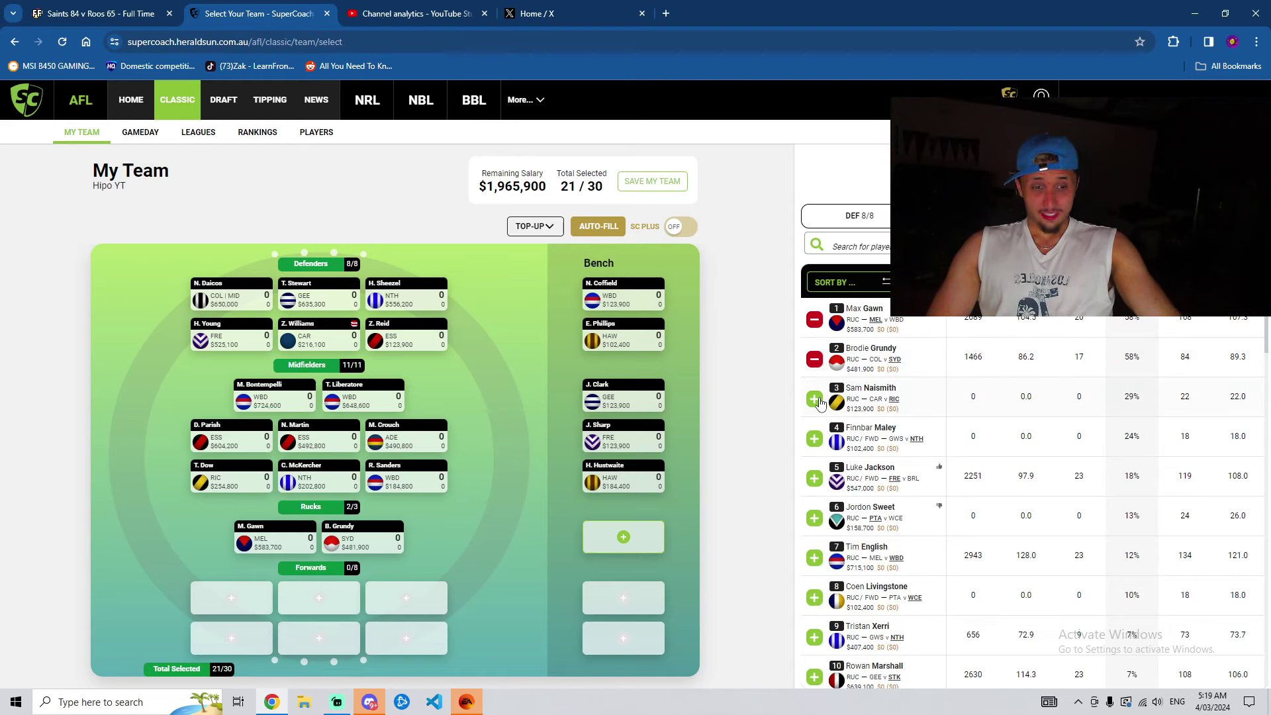
mouse_move(375, 482)
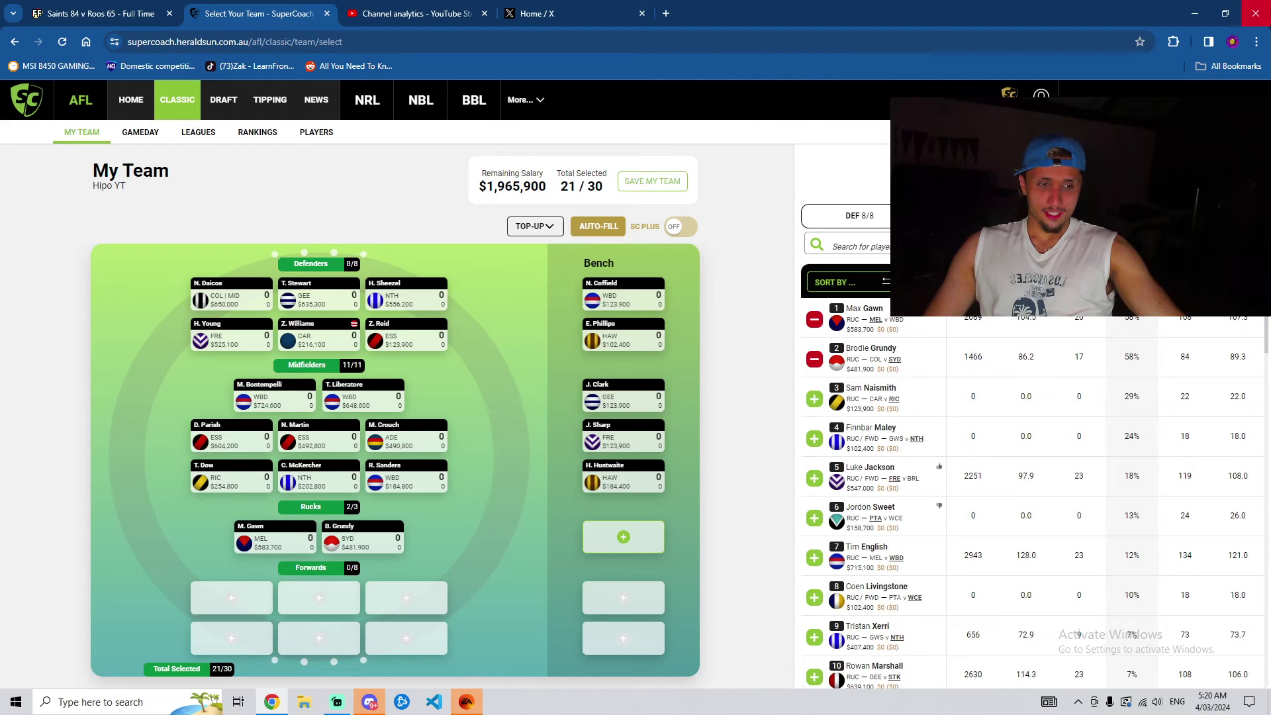
left_click(814, 399)
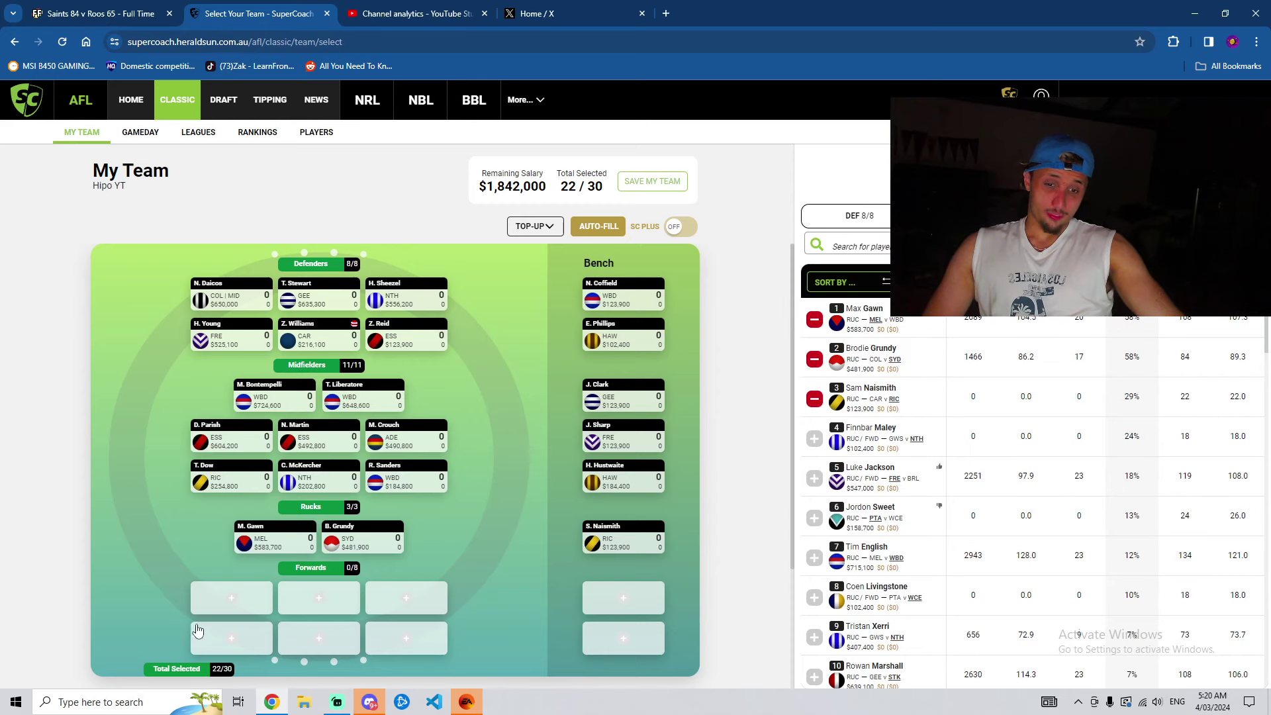
left_click(208, 598)
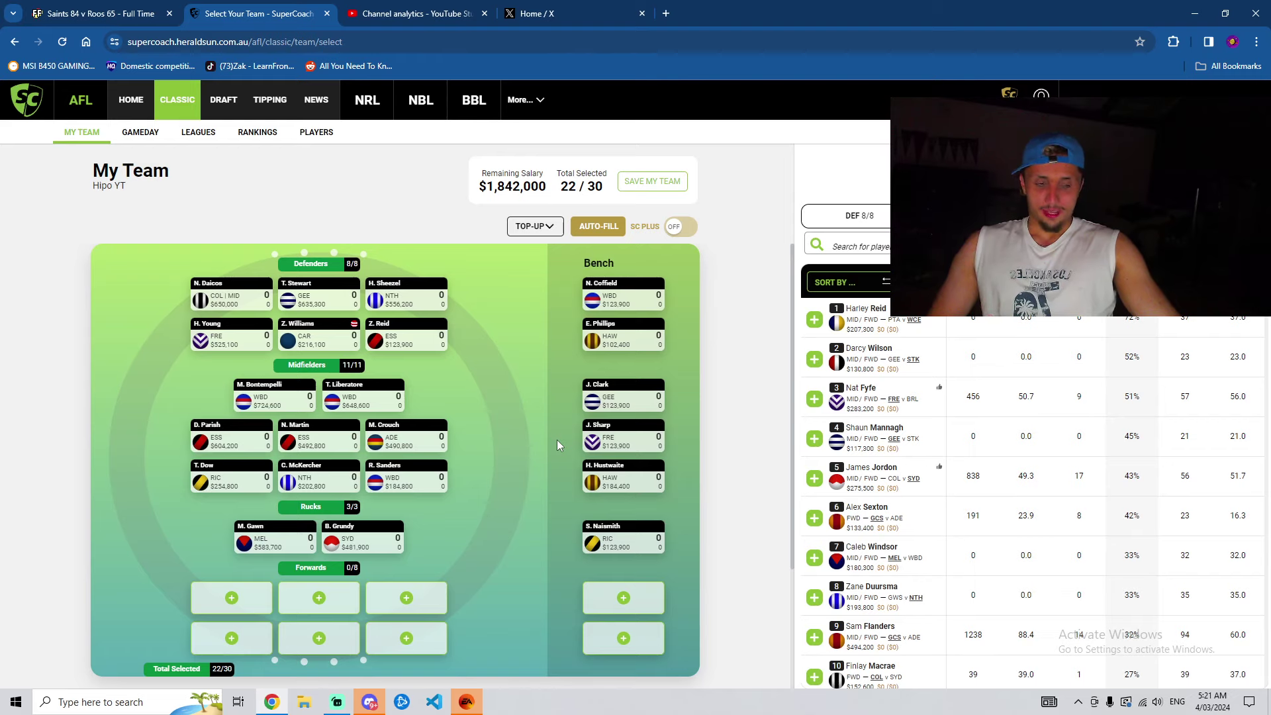
Step: Add forwards Fisher, Jordon, Sexton, Wilson and Reid, plus bench Windsor and Duursma, reaching 30/30
mouse_move(610, 442)
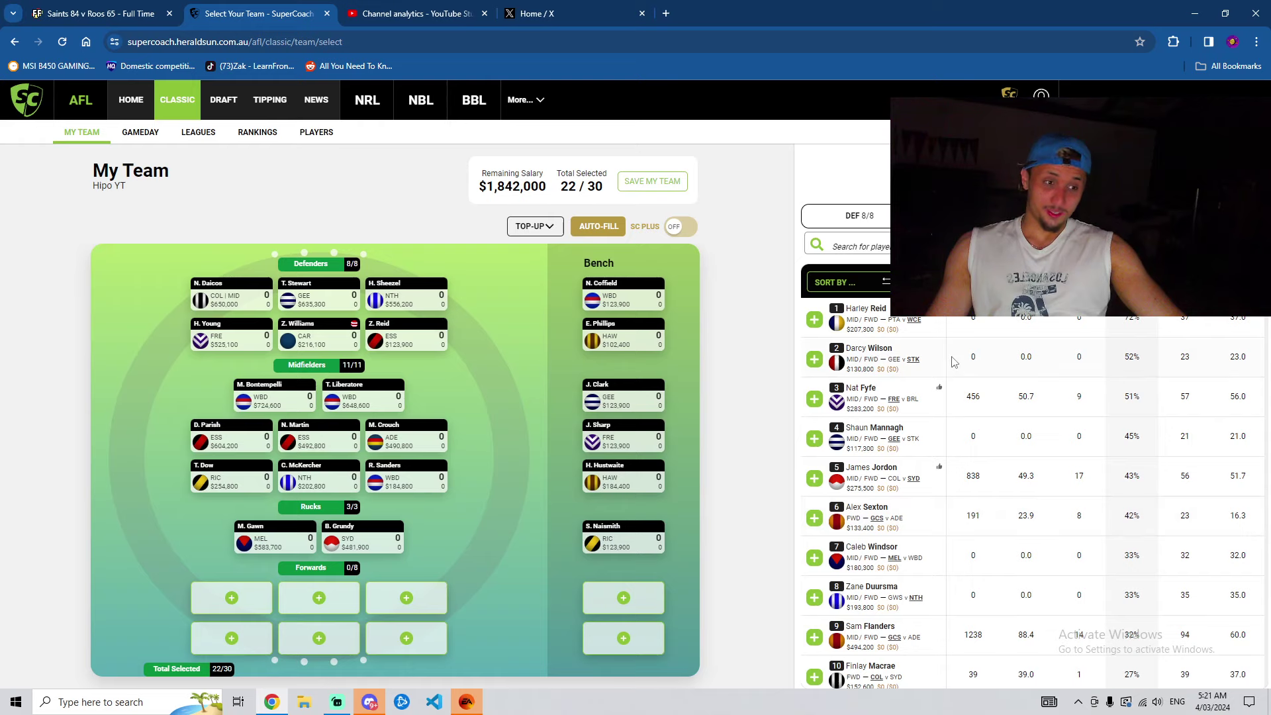
scroll(1000, 504, "down", 3)
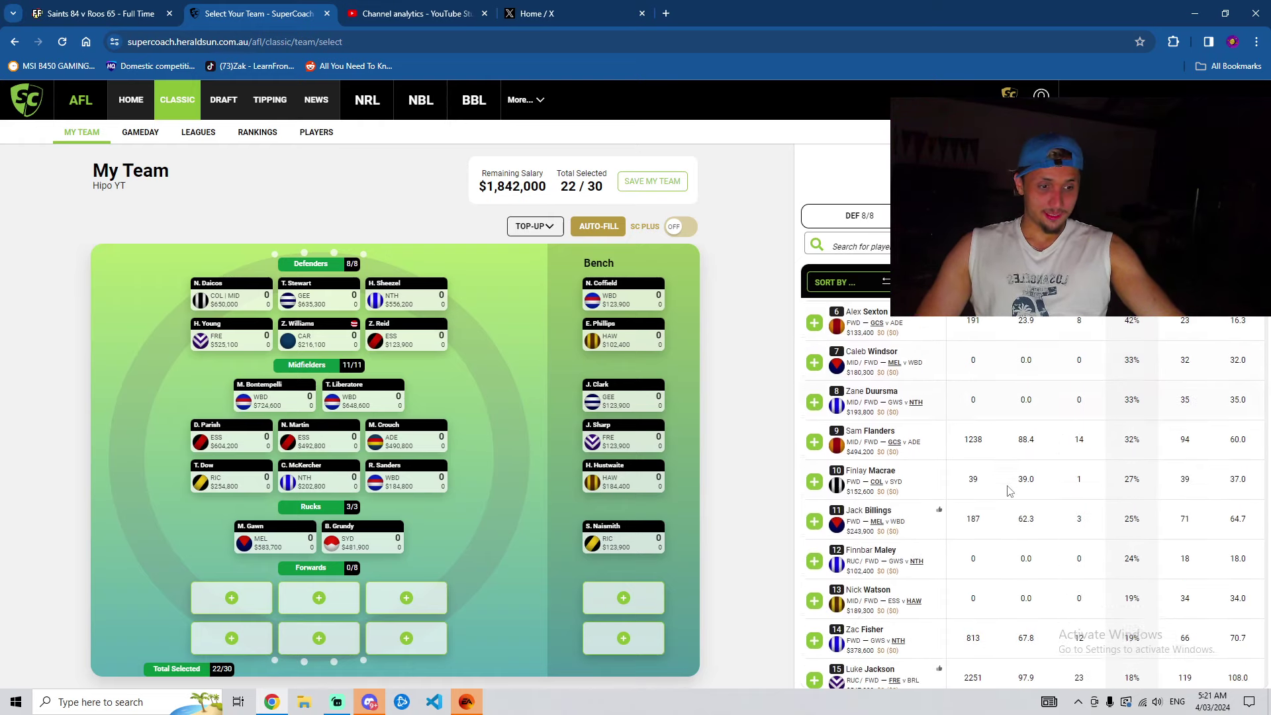
left_click(815, 637)
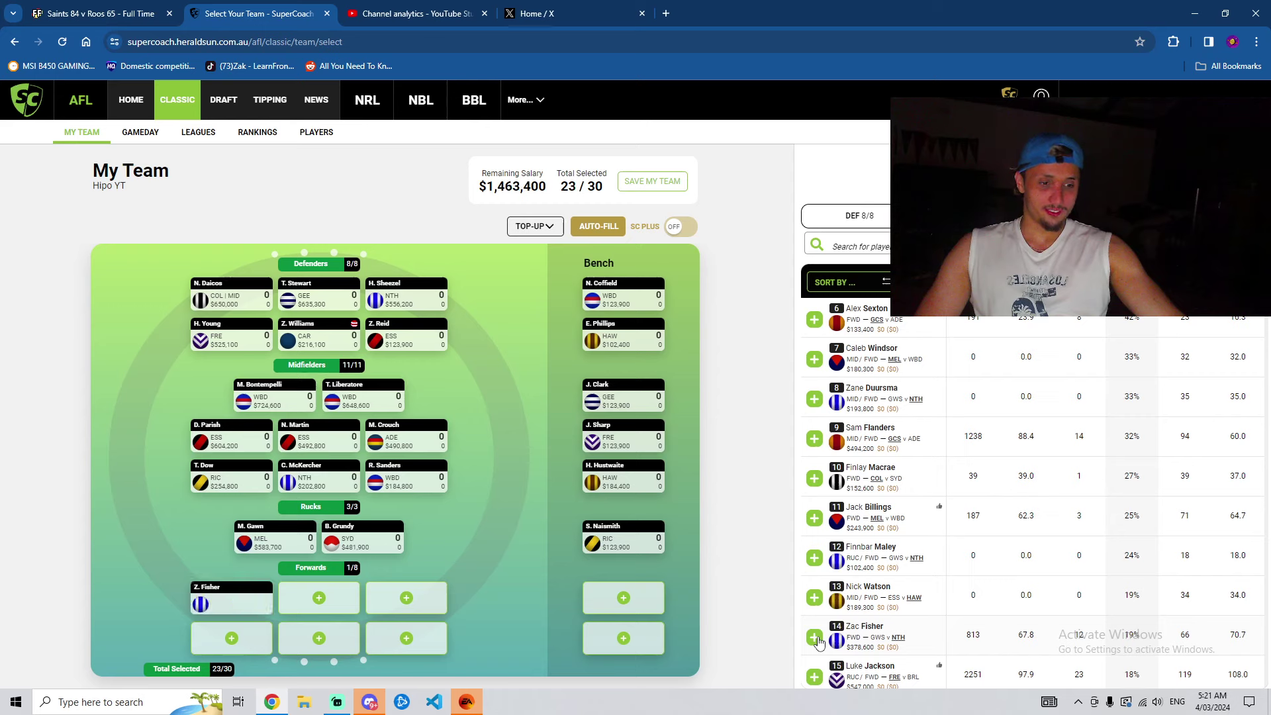
scroll(898, 467, "up", 3)
scroll(894, 467, "up", 1)
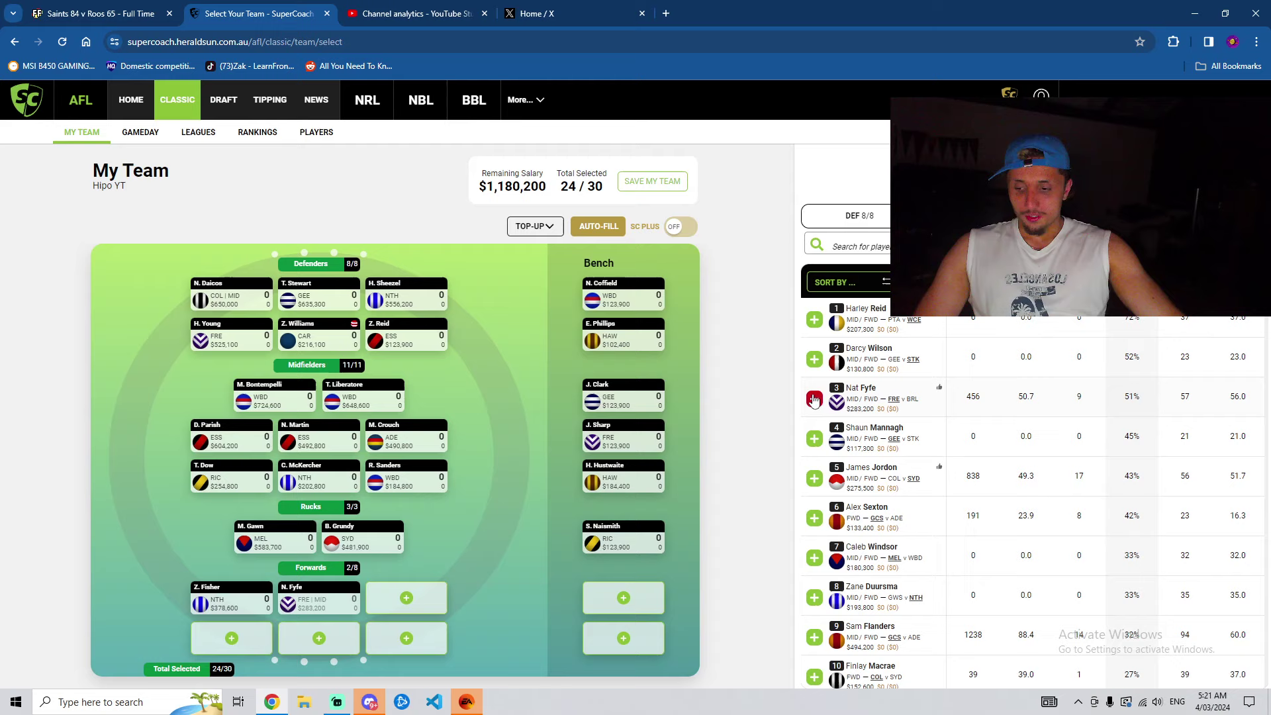
left_click(815, 478)
left_click(815, 524)
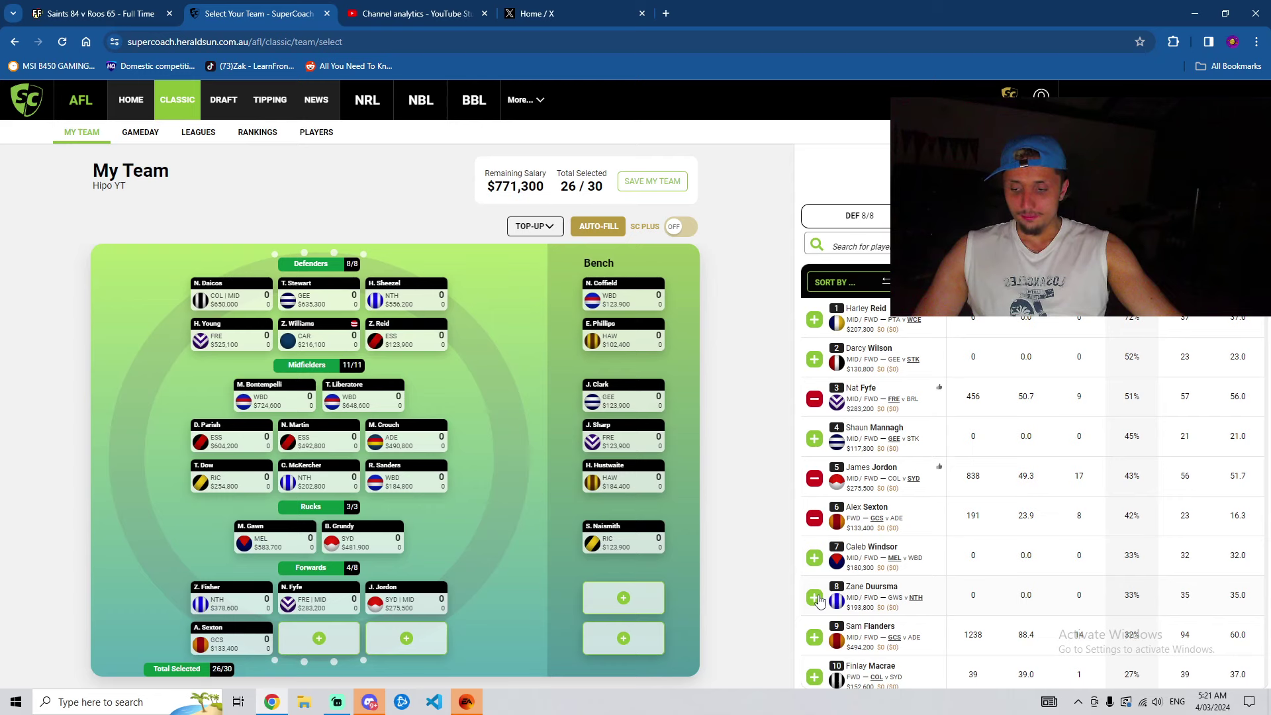
left_click(817, 362)
left_click(815, 321)
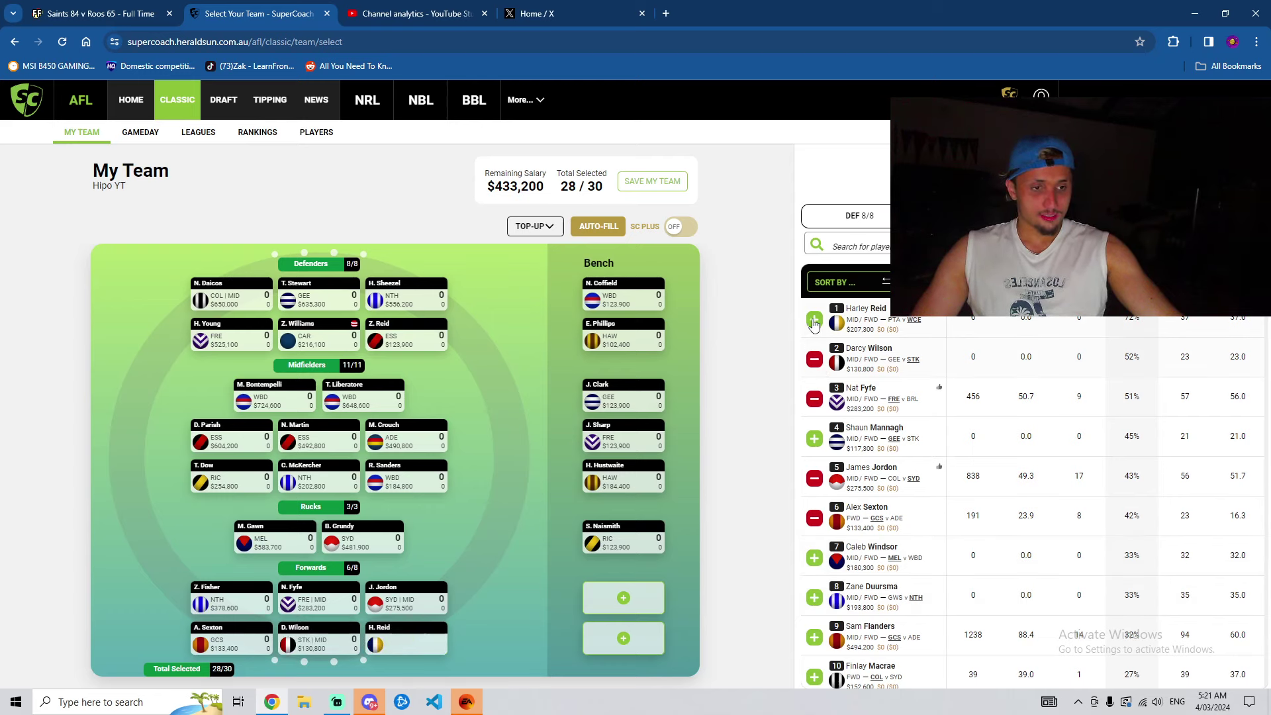
left_click(815, 558)
left_click(814, 598)
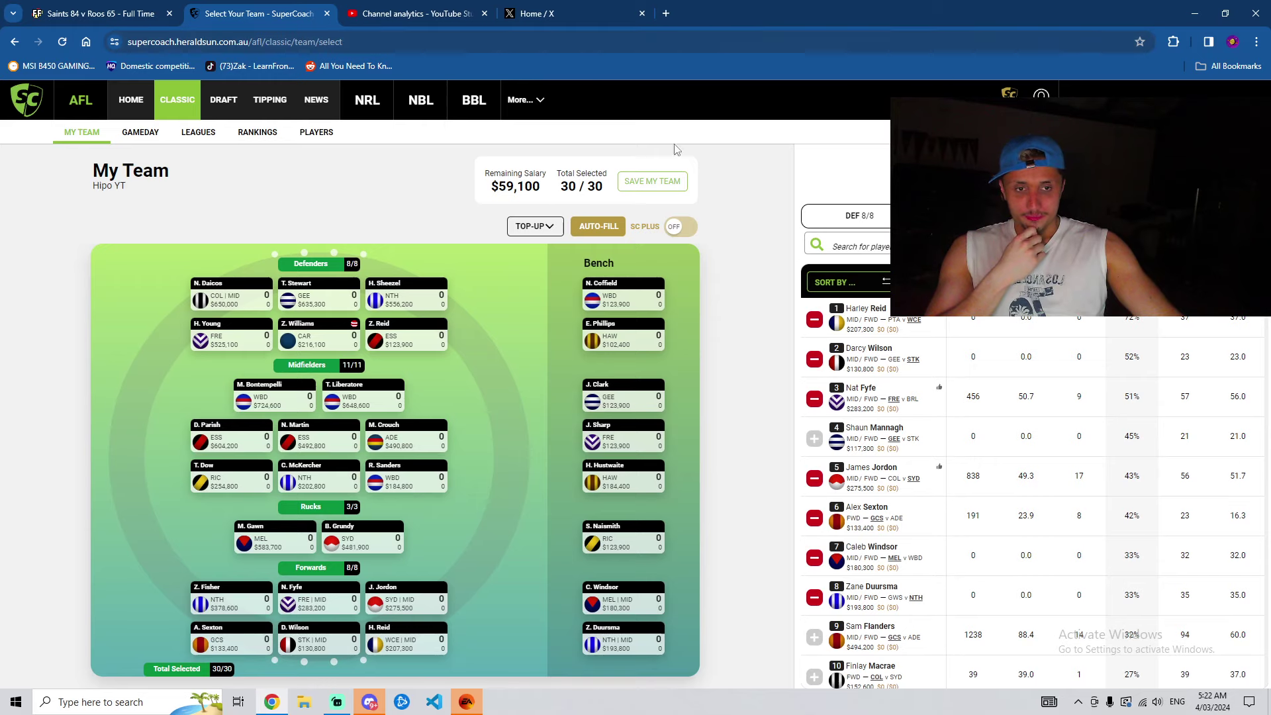
Step: Save the 30-player team and review the My Team field view with $59,100 remaining
left_click(655, 180)
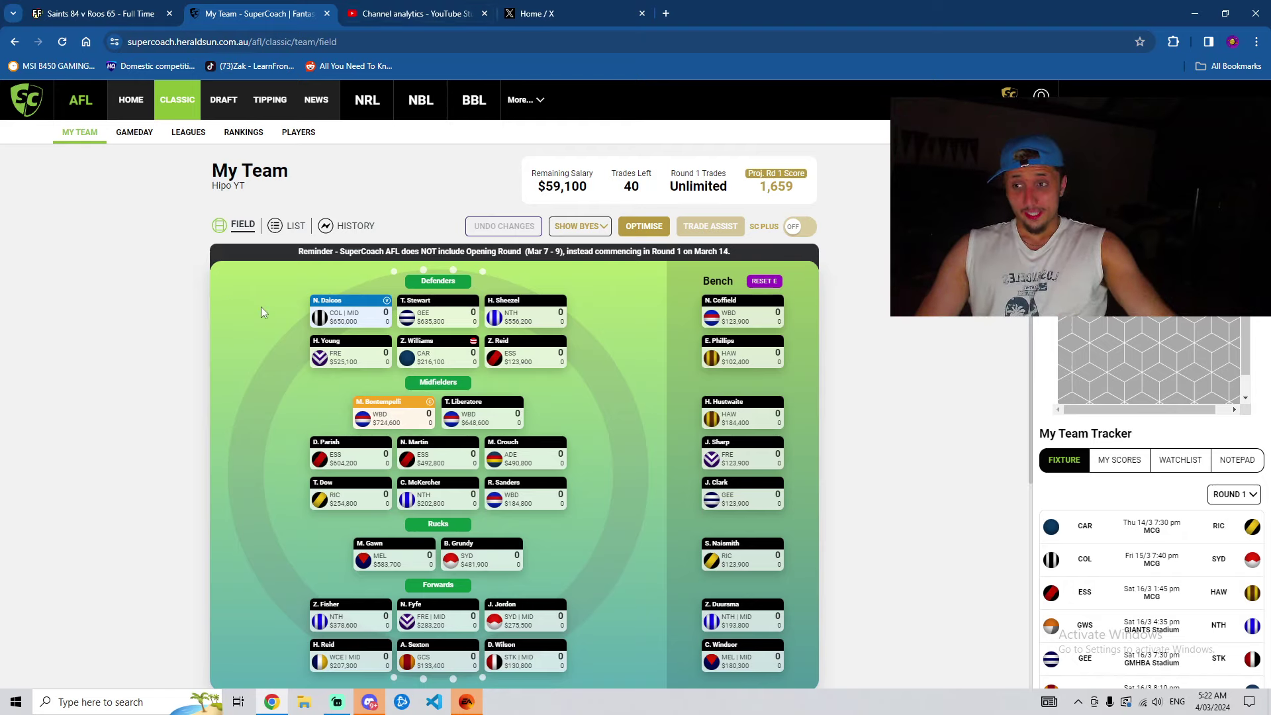
mouse_move(343, 323)
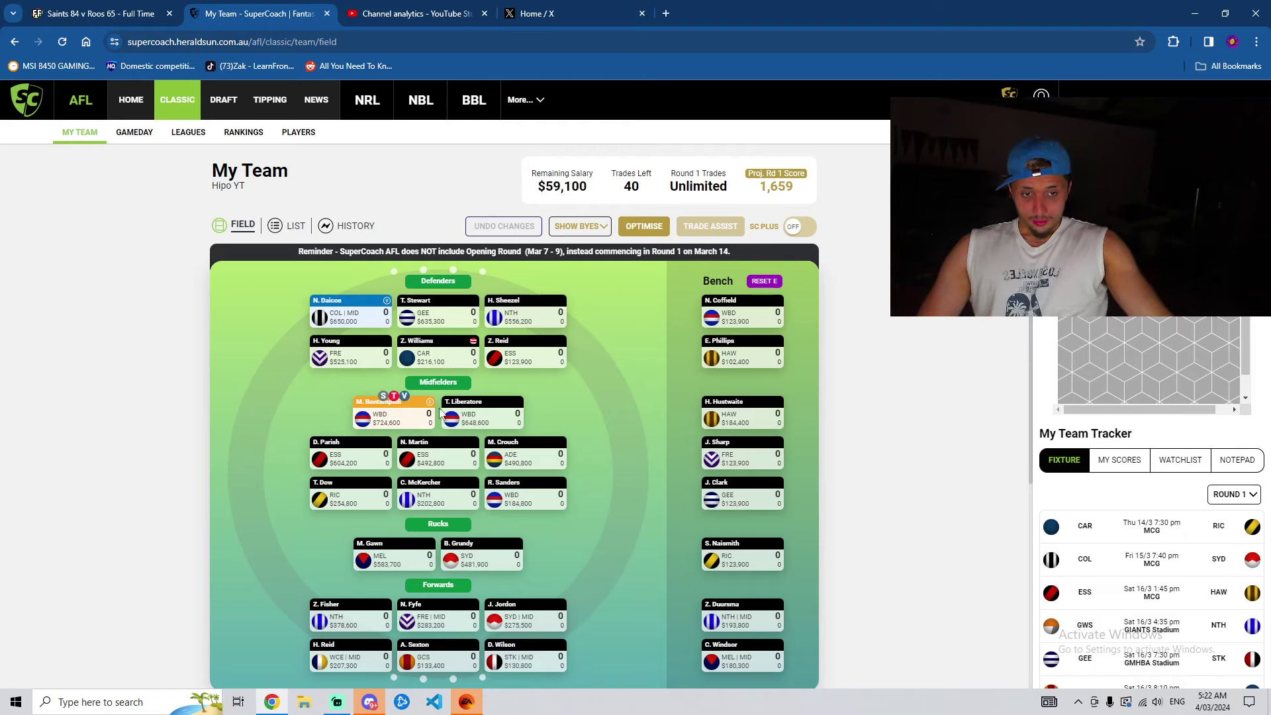
mouse_move(352, 467)
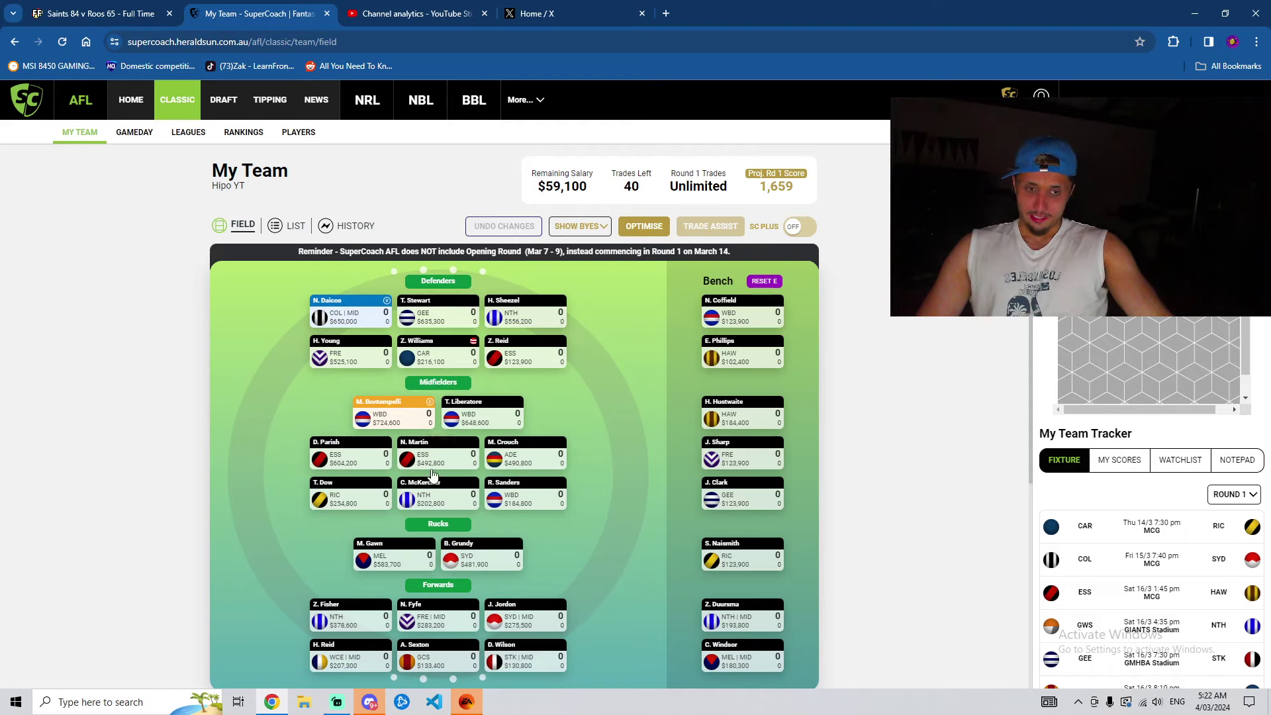
mouse_move(441, 466)
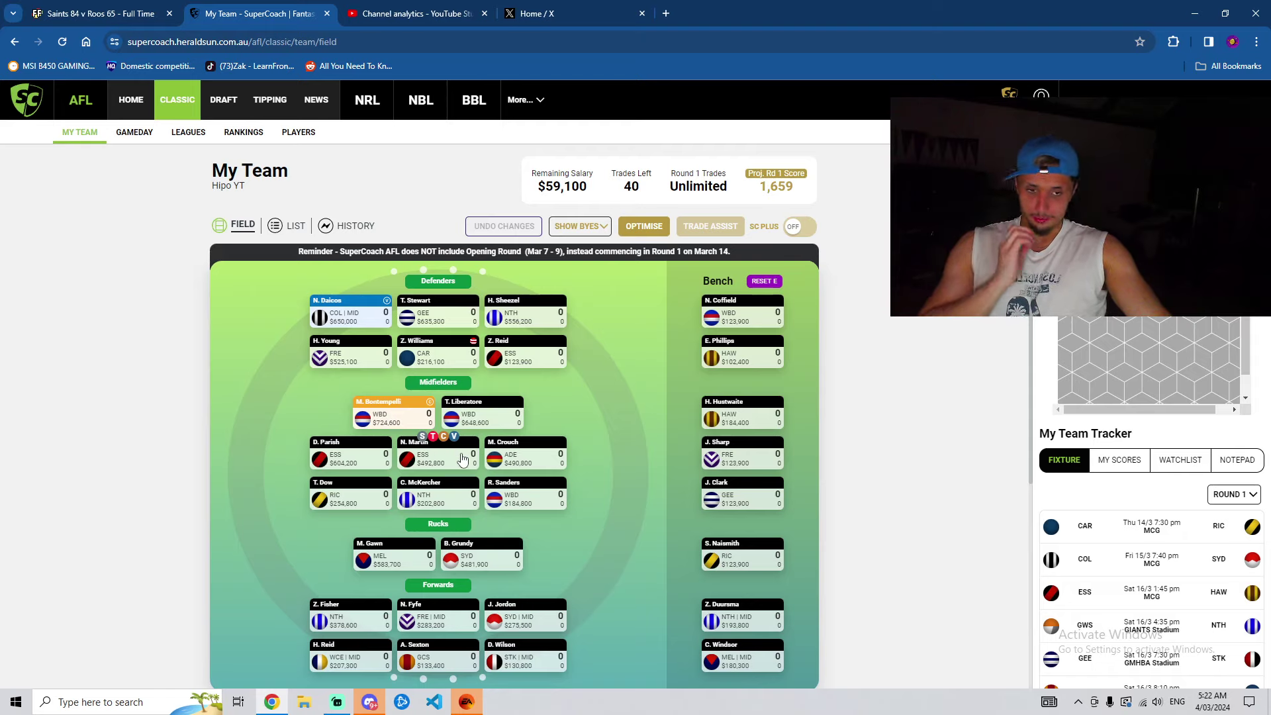
mouse_move(533, 474)
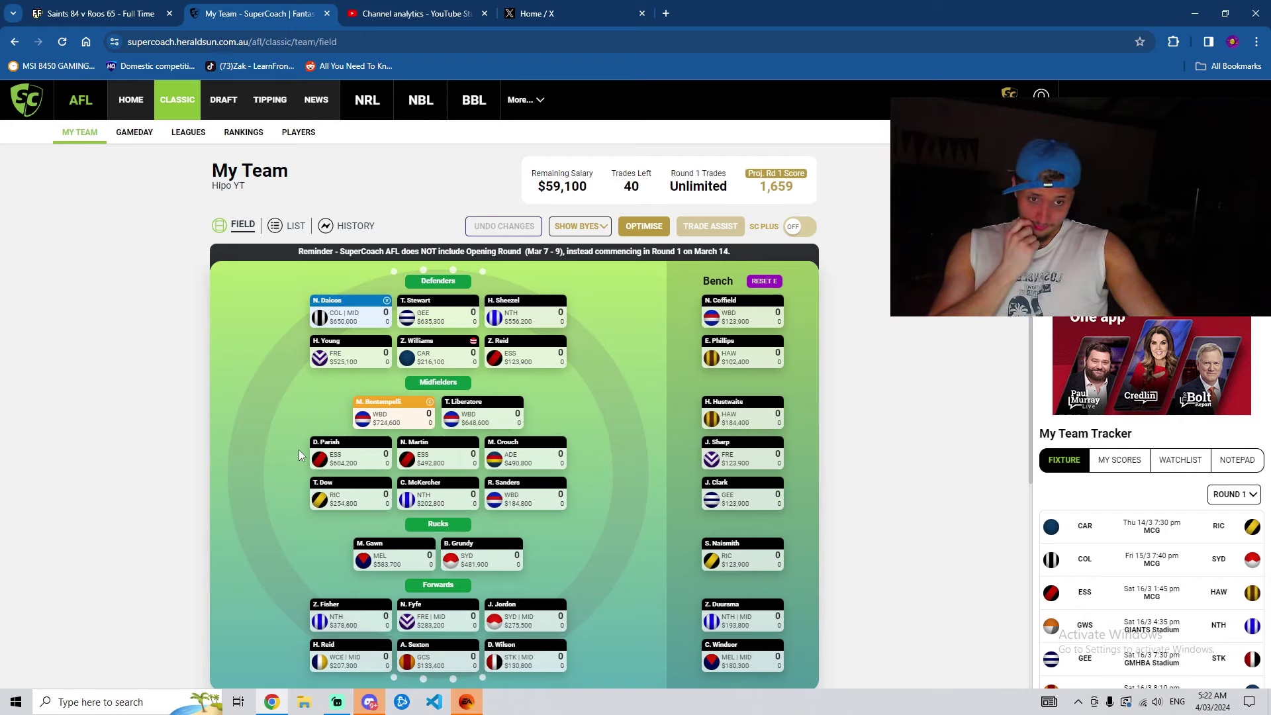
mouse_move(402, 408)
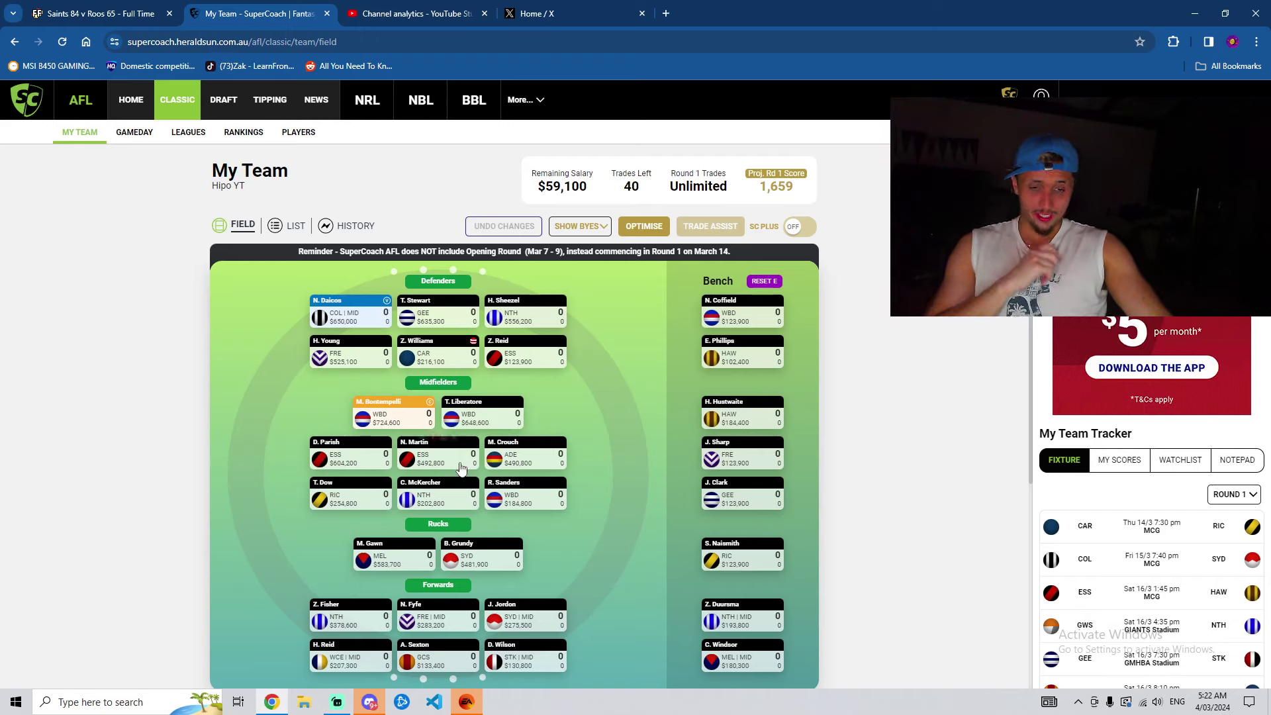
mouse_move(370, 577)
mouse_move(408, 559)
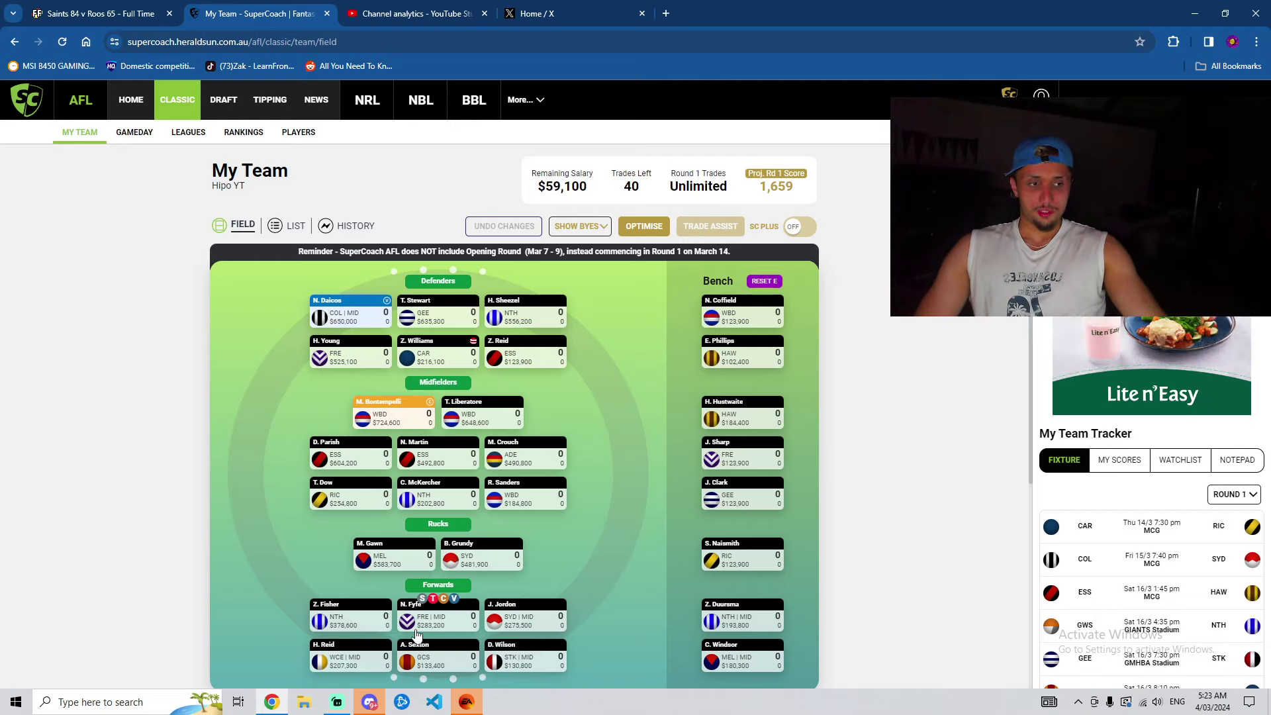
scroll(572, 661, "down", 1)
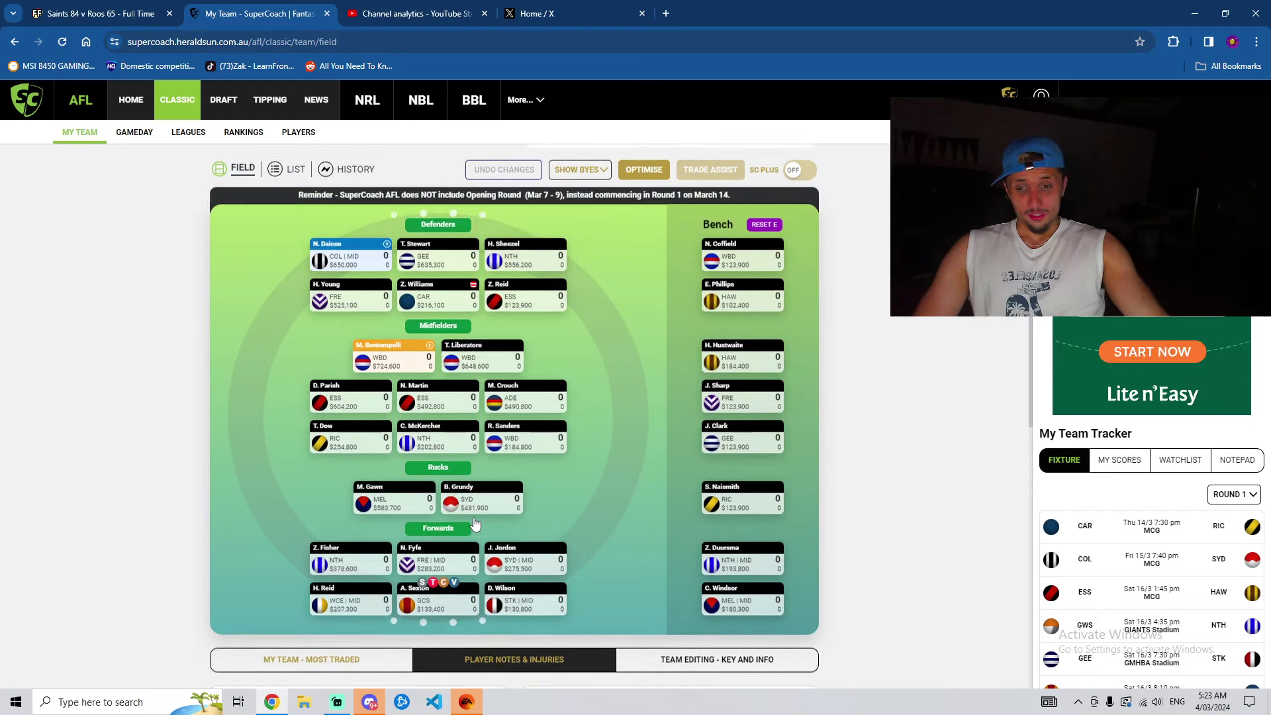
scroll(474, 523, "up", 1)
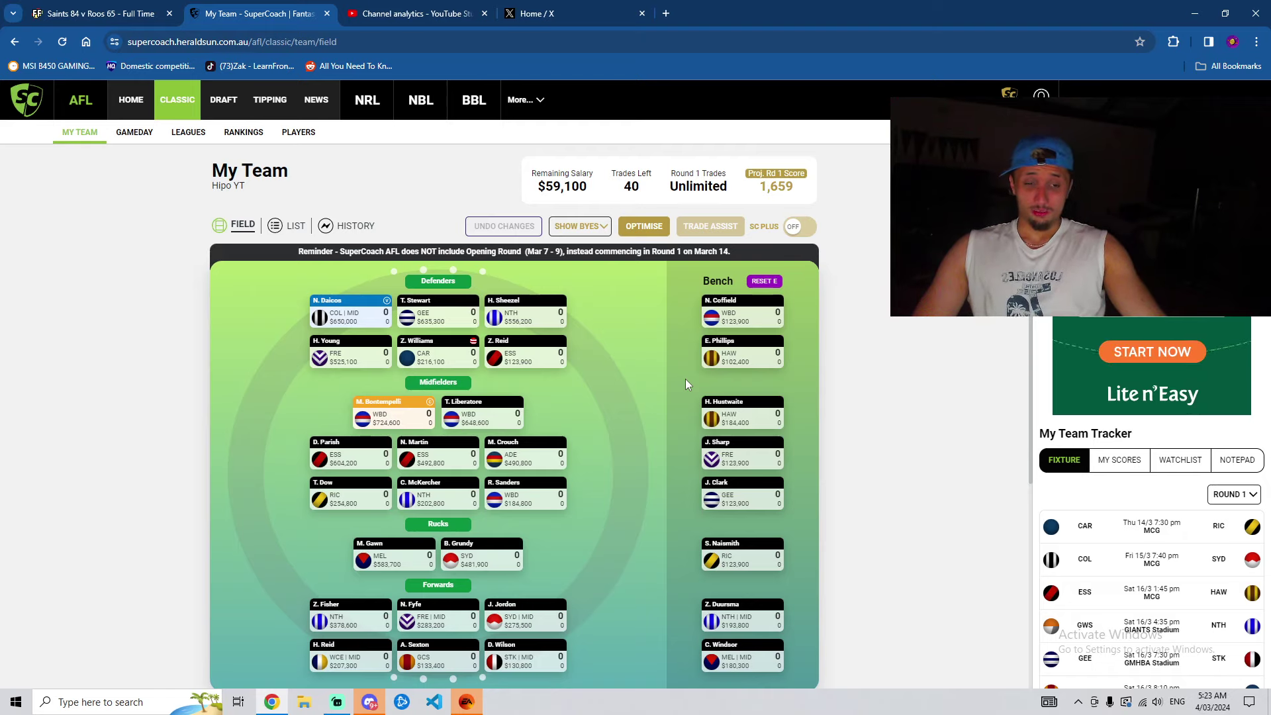
mouse_move(711, 478)
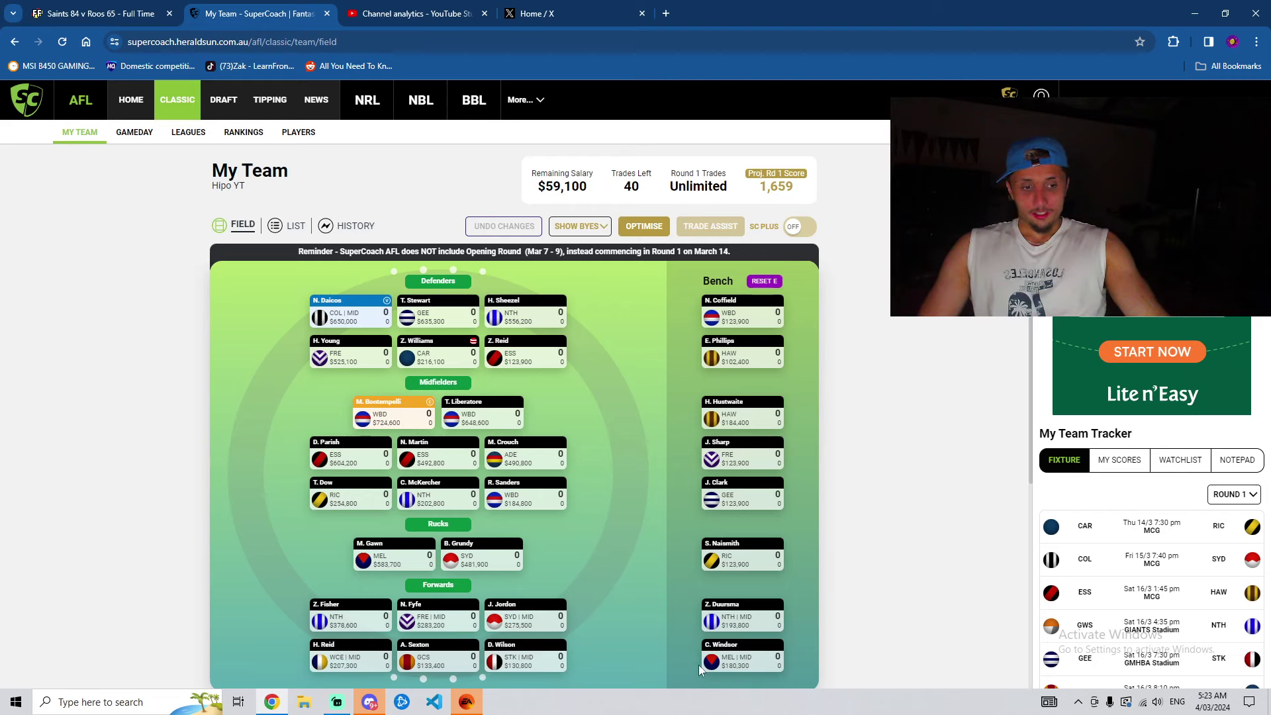
mouse_move(743, 620)
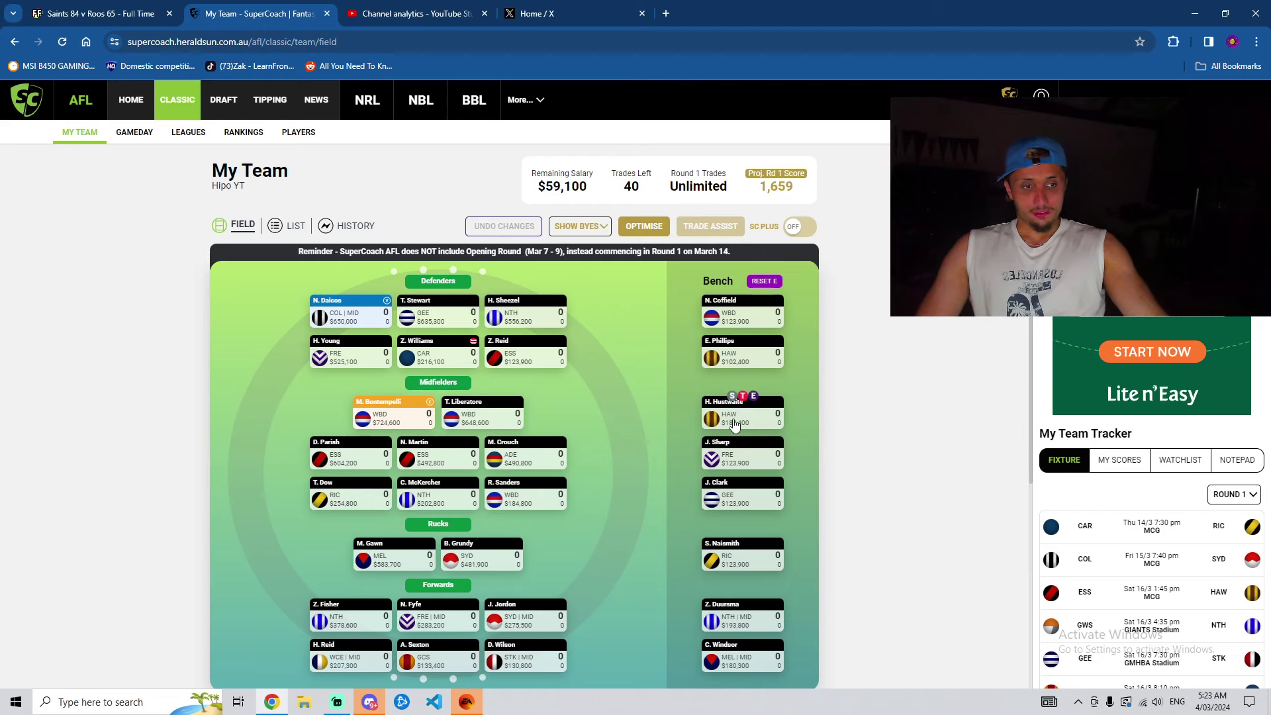
mouse_move(773, 455)
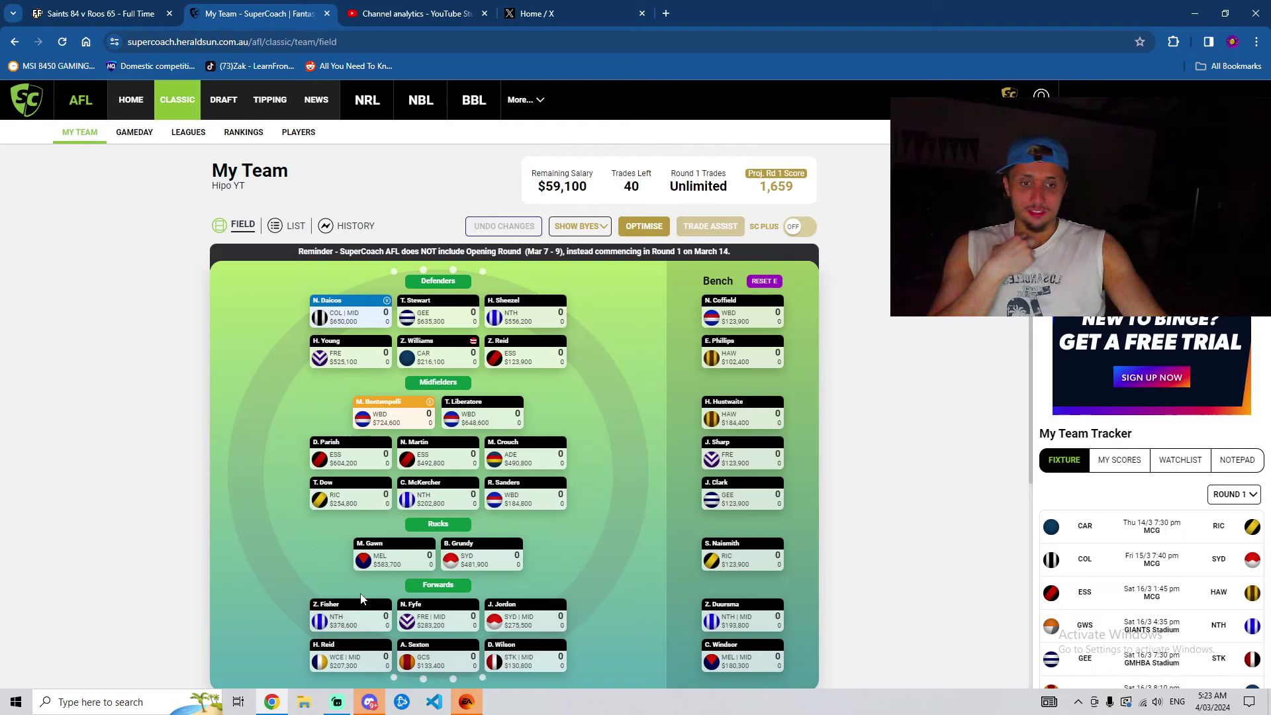
mouse_move(339, 344)
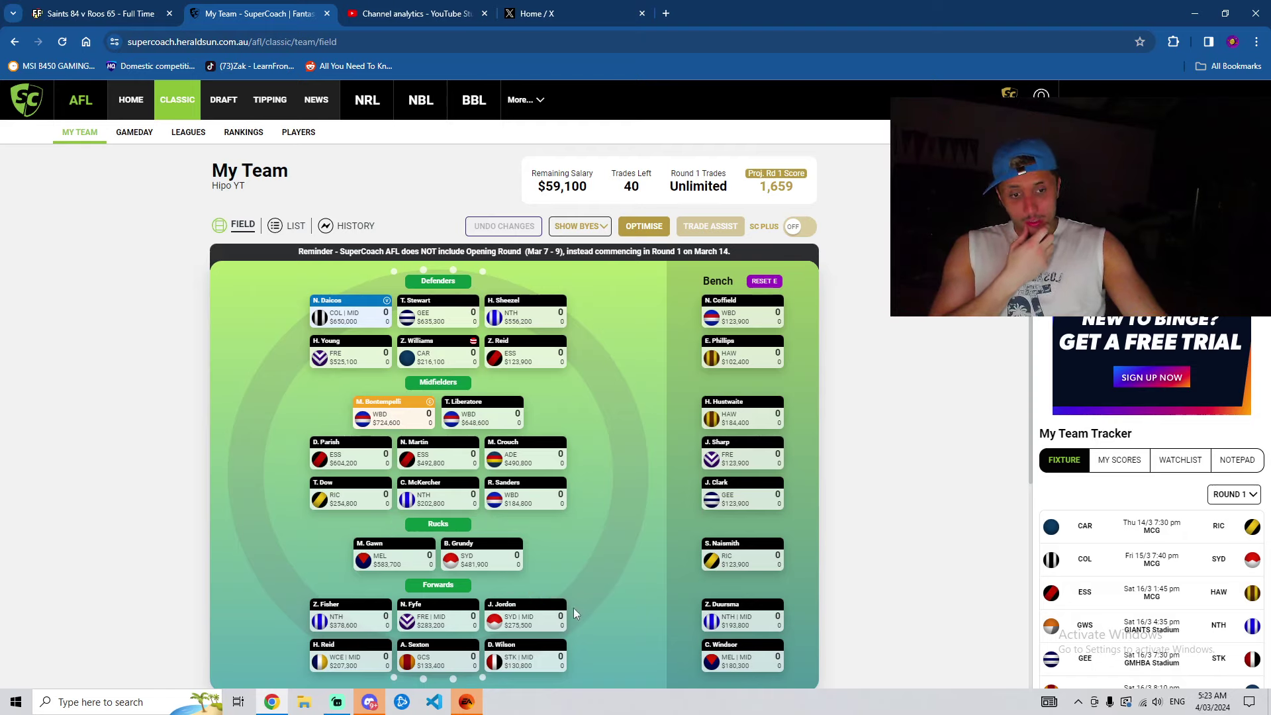
mouse_move(522, 459)
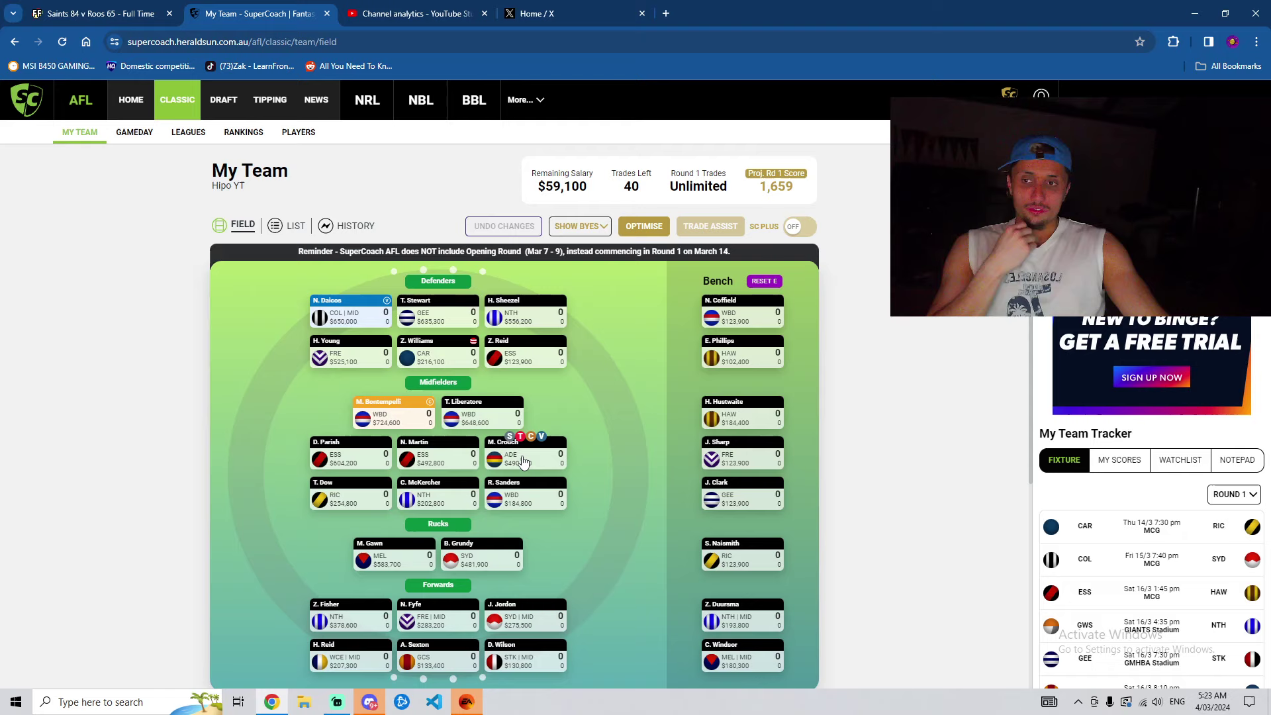